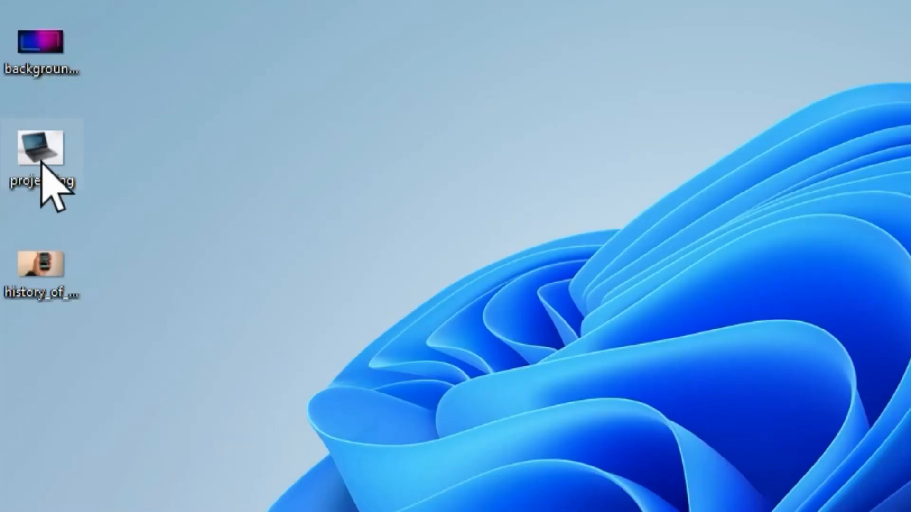
View the desktop picture project.jpg in the image viewer and close it again
{"action": "right_click", "coordinate": [40, 162]}
{"action": "left_click", "coordinate": [160, 139]}
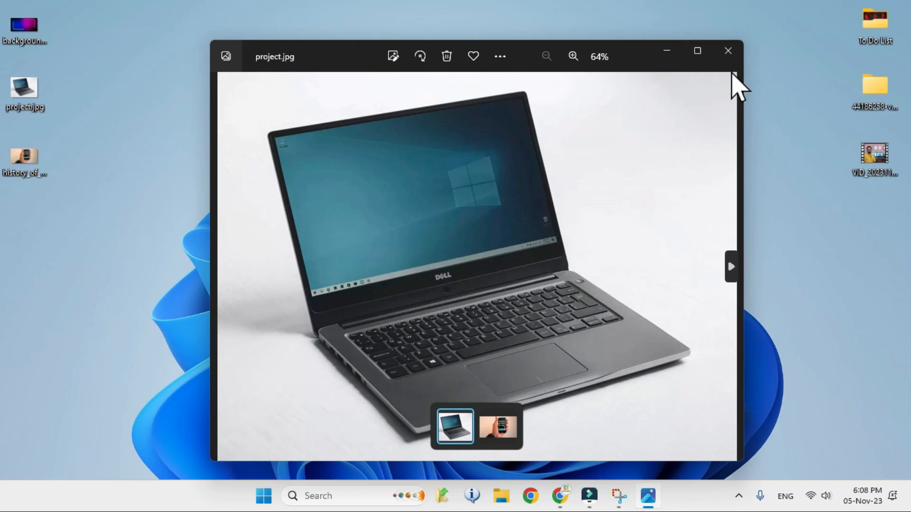
{"action": "left_click", "coordinate": [728, 51]}
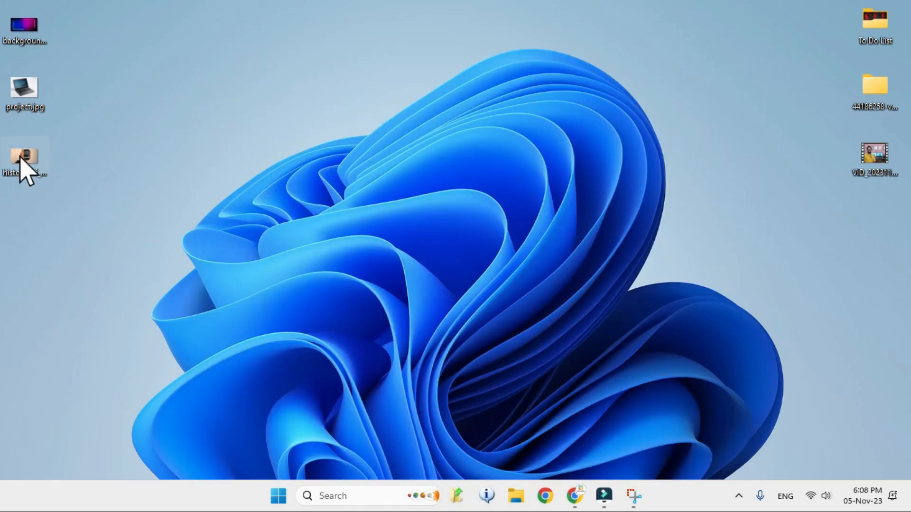
View history_of_mobile_phones_first_iphone.webp from the desktop by opening it with Photos just once, and close the viewer
{"action": "left_click", "coordinate": [39, 167]}
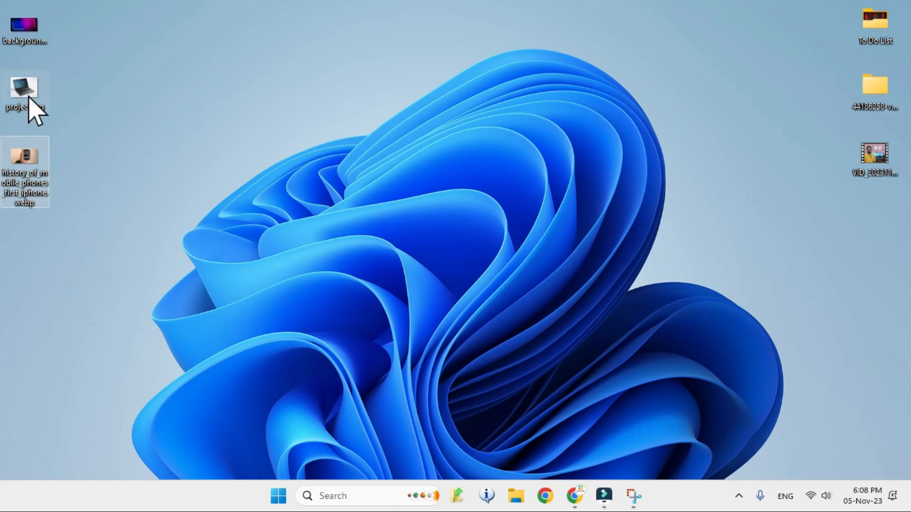
{"action": "mouse_move", "coordinate": [36, 110]}
{"action": "right_click", "coordinate": [36, 176]}
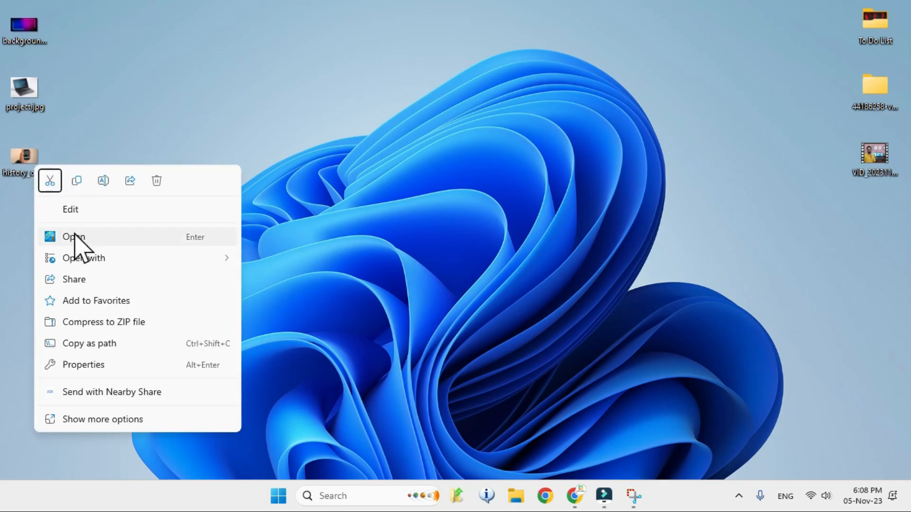
{"action": "mouse_move", "coordinate": [95, 258]}
{"action": "left_click", "coordinate": [299, 408]}
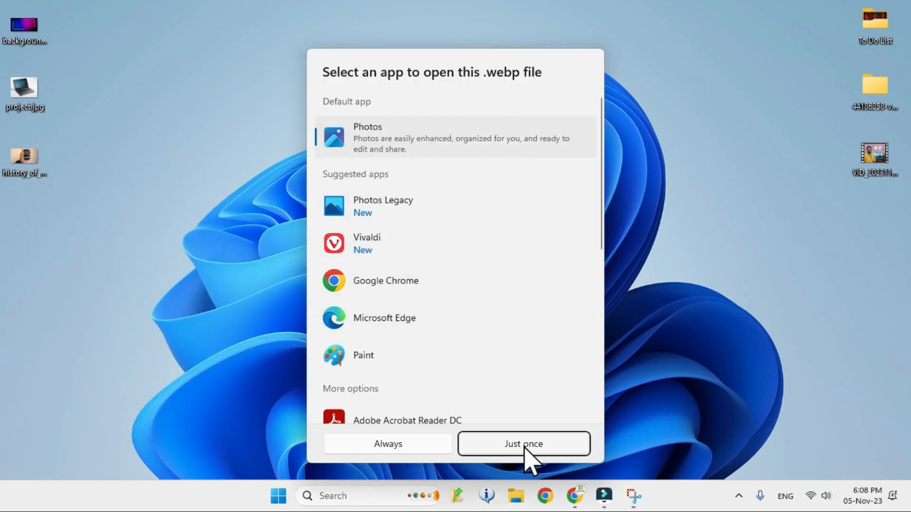
{"action": "left_click", "coordinate": [524, 450]}
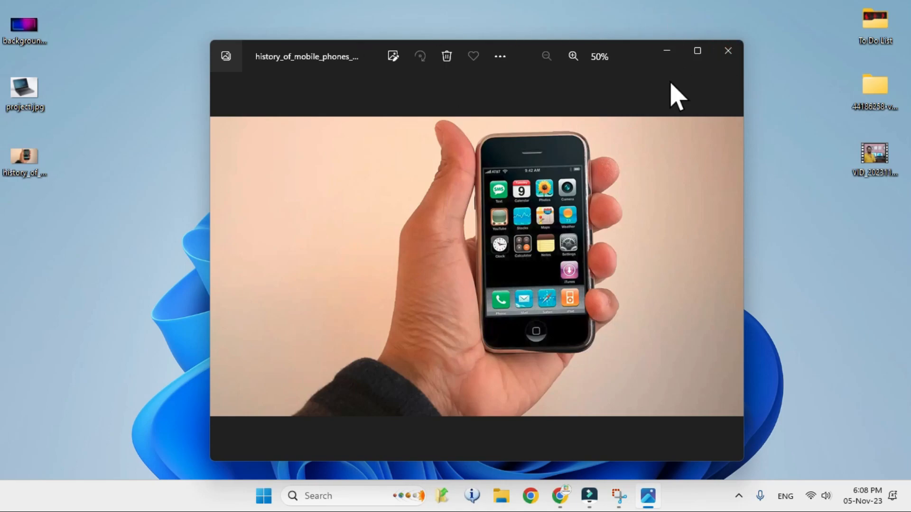
{"action": "left_click", "coordinate": [727, 51]}
{"action": "left_click", "coordinate": [353, 498]}
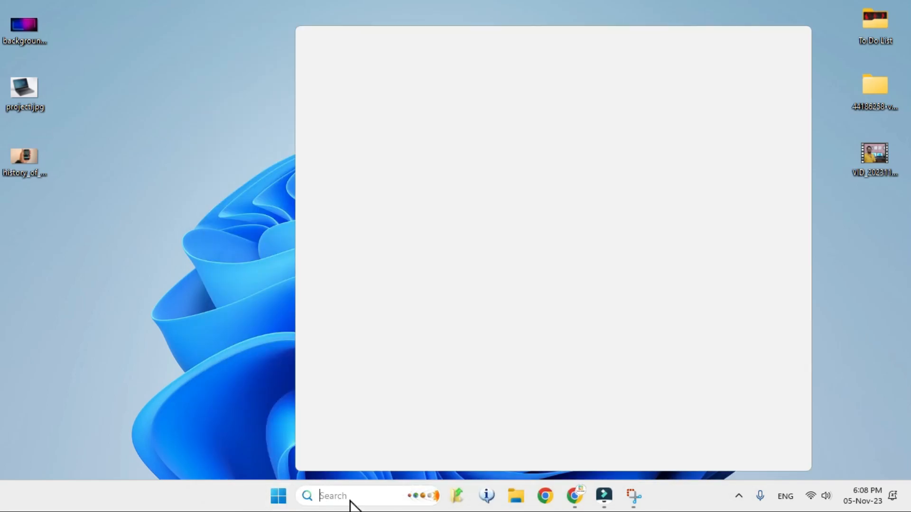
{"action": "type", "text": "a"}
{"action": "key", "text": "BackSpace"}
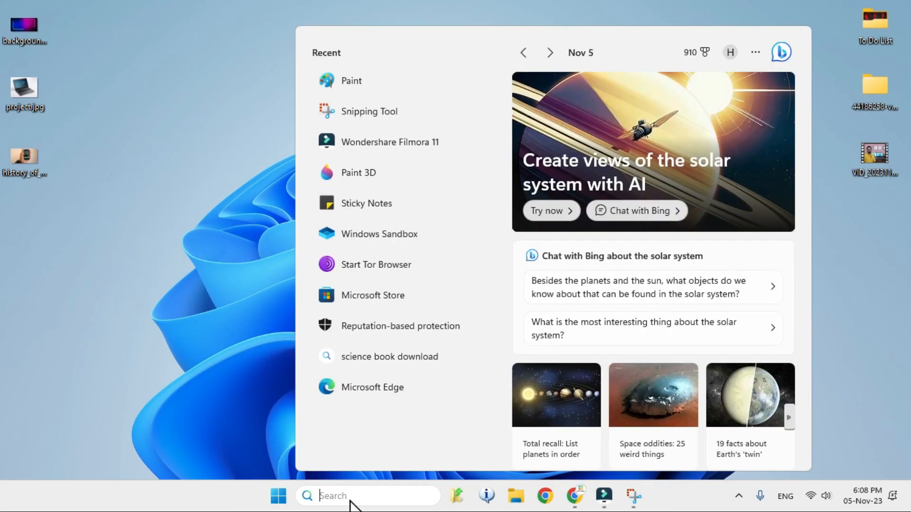
{"action": "type", "text": "paint"}
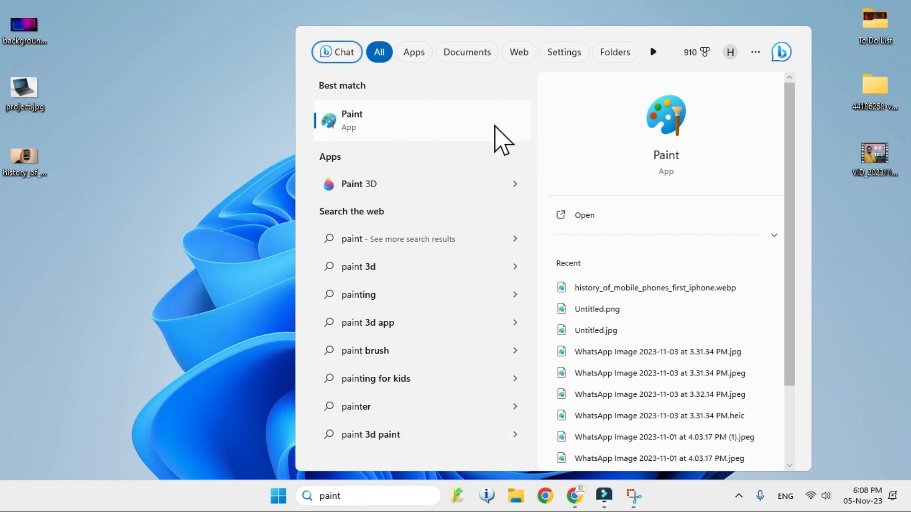
{"action": "left_click", "coordinate": [183, 247]}
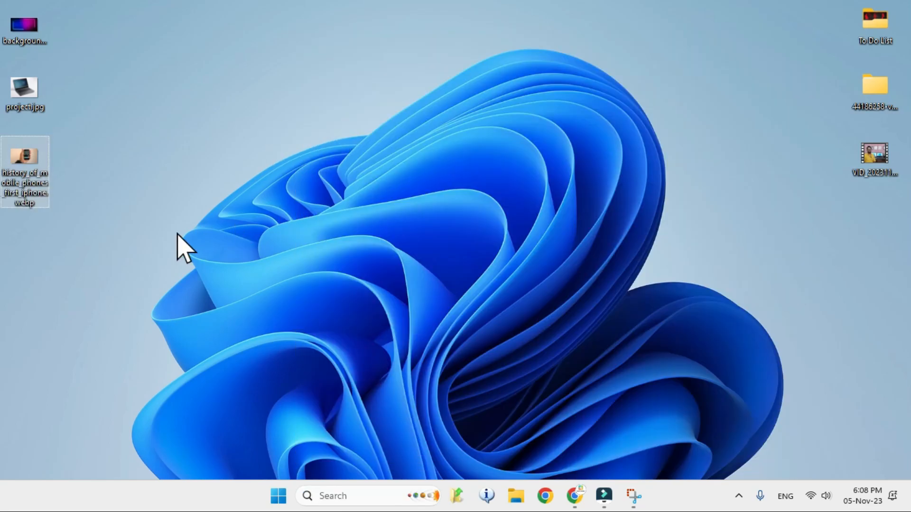
Launch Paint through the Run command pbrush and leave its window maximized
{"action": "key", "text": "super+r"}
{"action": "type", "text": "pb"}
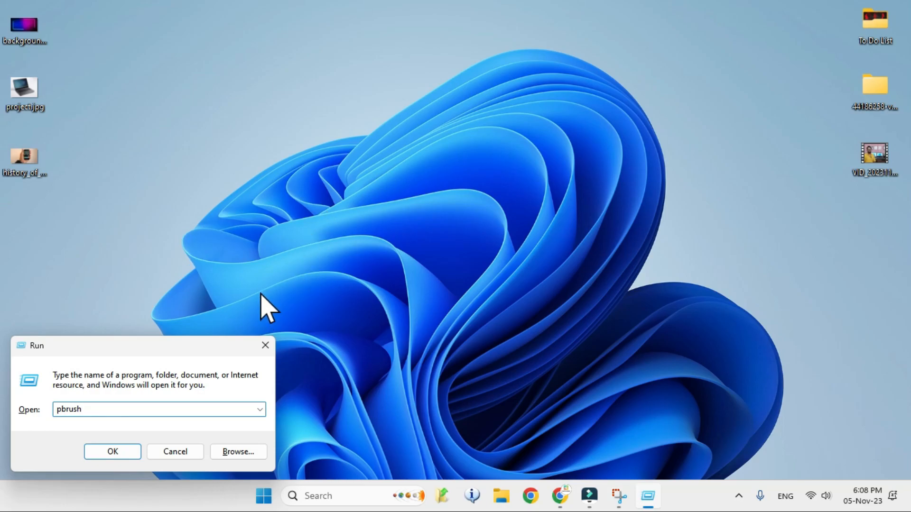
{"action": "left_click", "coordinate": [101, 449]}
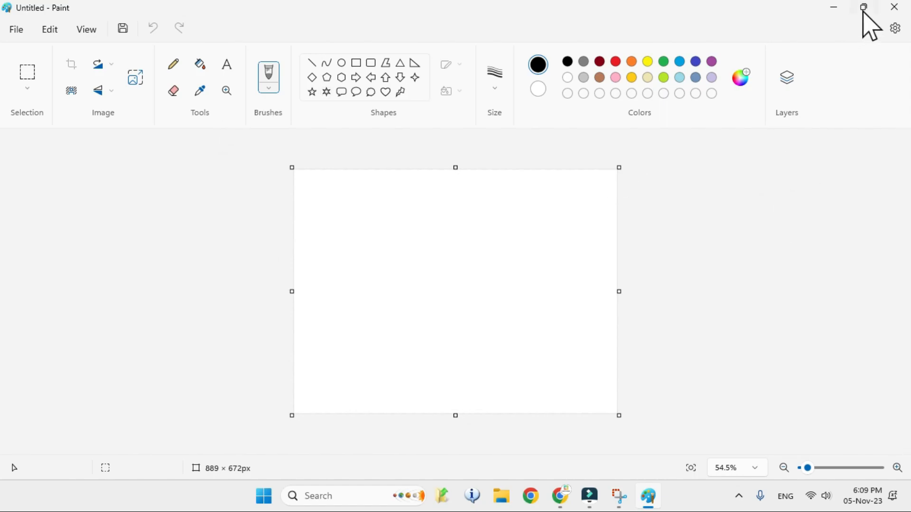
{"action": "mouse_move", "coordinate": [861, 11]}
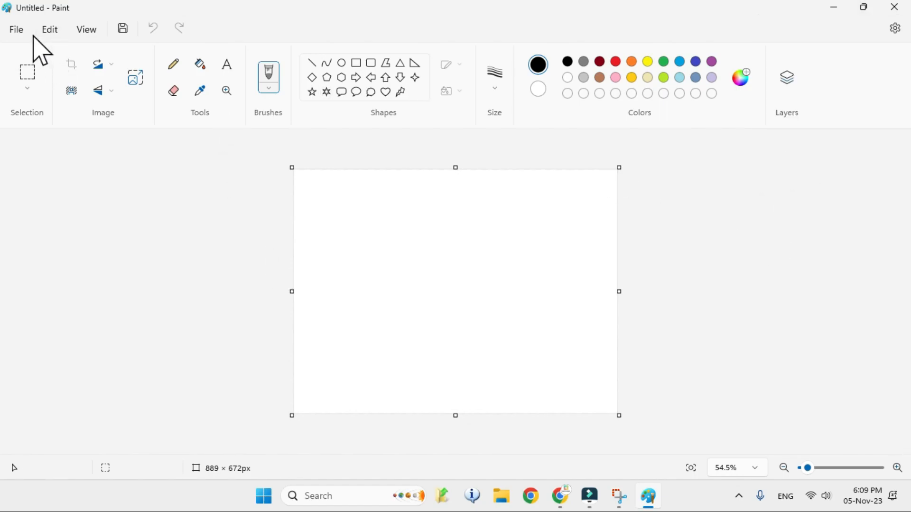
{"action": "left_click", "coordinate": [863, 9]}
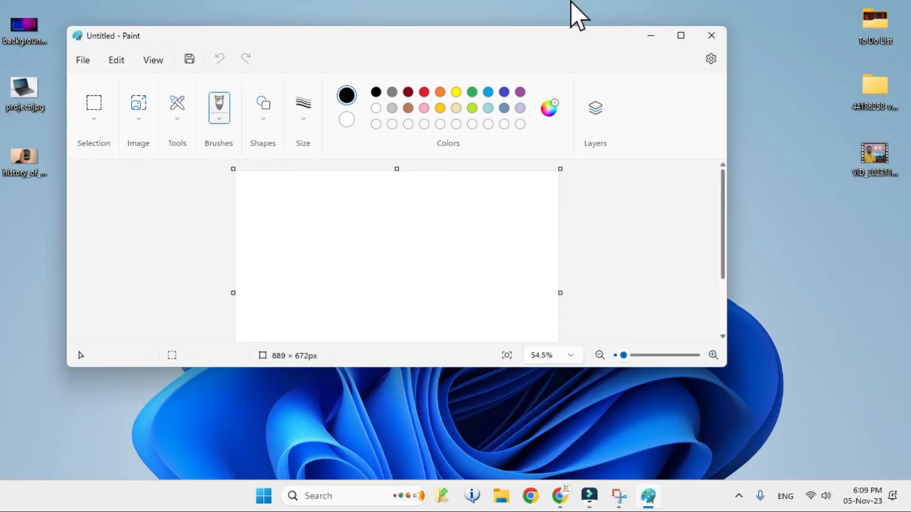
{"action": "left_click", "coordinate": [681, 34]}
Import project.jpg from the Desktop folder onto the blank canvas
{"action": "left_click", "coordinate": [17, 32]}
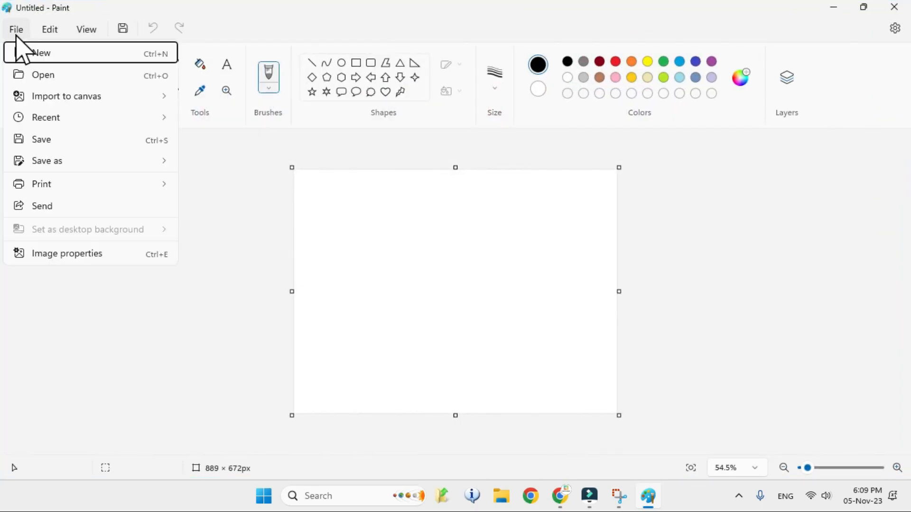
{"action": "mouse_move", "coordinate": [54, 102]}
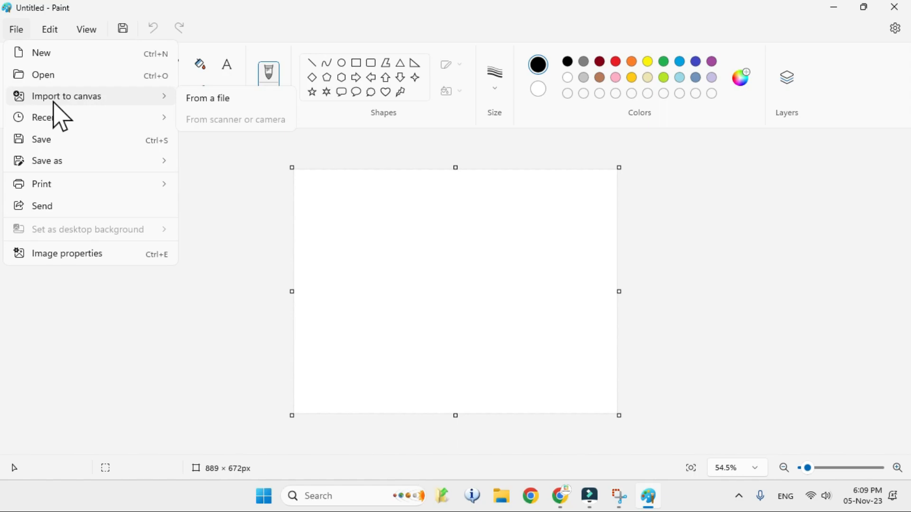
{"action": "left_click", "coordinate": [222, 99]}
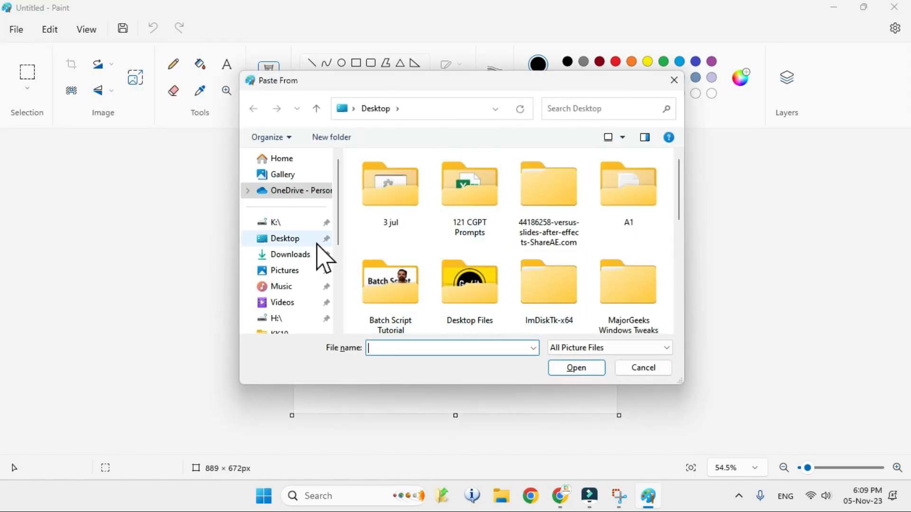
{"action": "scroll", "coordinate": [545, 261], "scroll_direction": "down", "scroll_amount": 10}
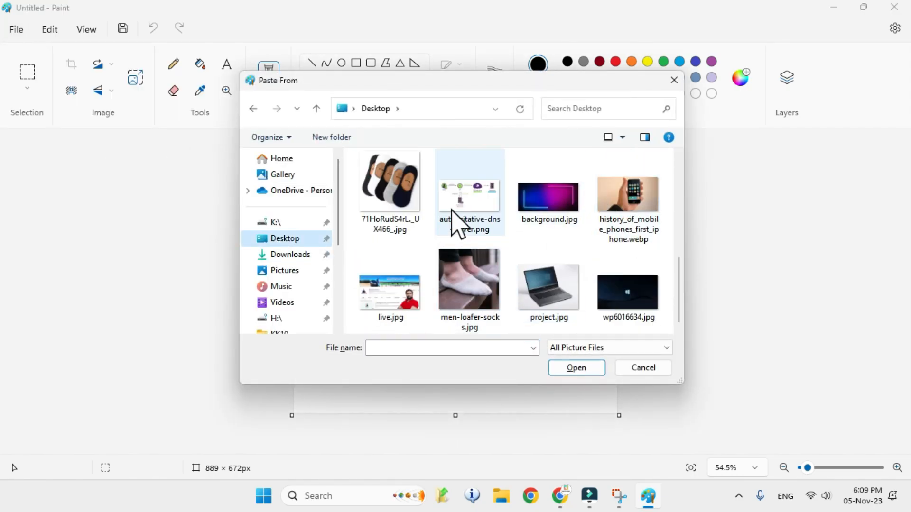
{"action": "left_click", "coordinate": [565, 306]}
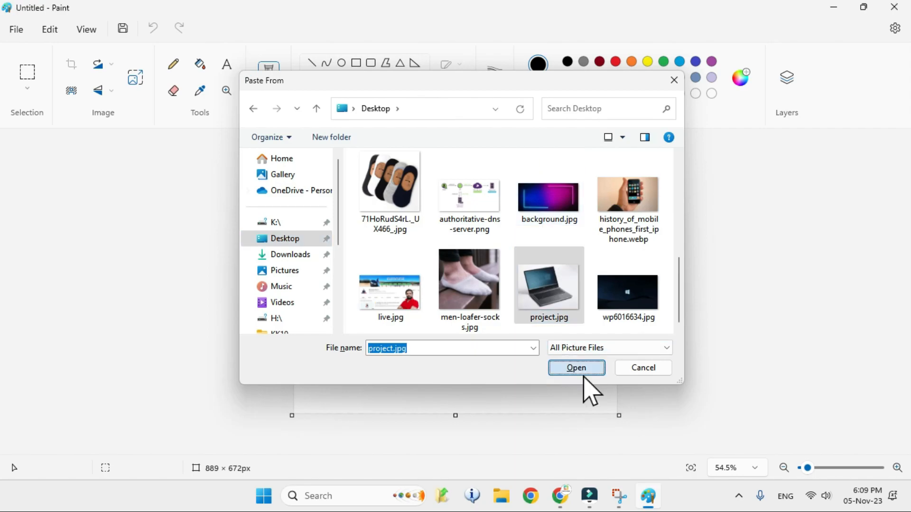
{"action": "left_click", "coordinate": [580, 370]}
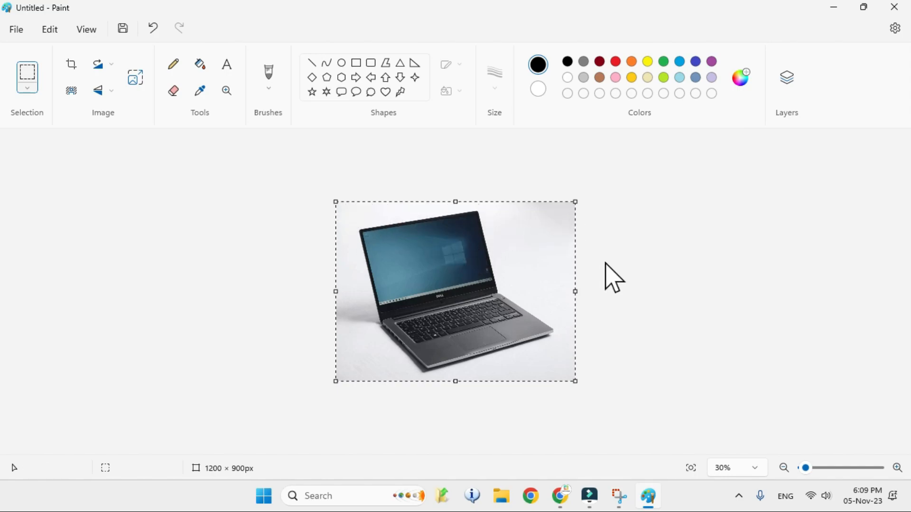
Remove the laptop picture's background and shrink the cut-out to about 1055 × 773 px, positioned near the middle of the canvas
{"action": "left_click", "coordinate": [208, 280]}
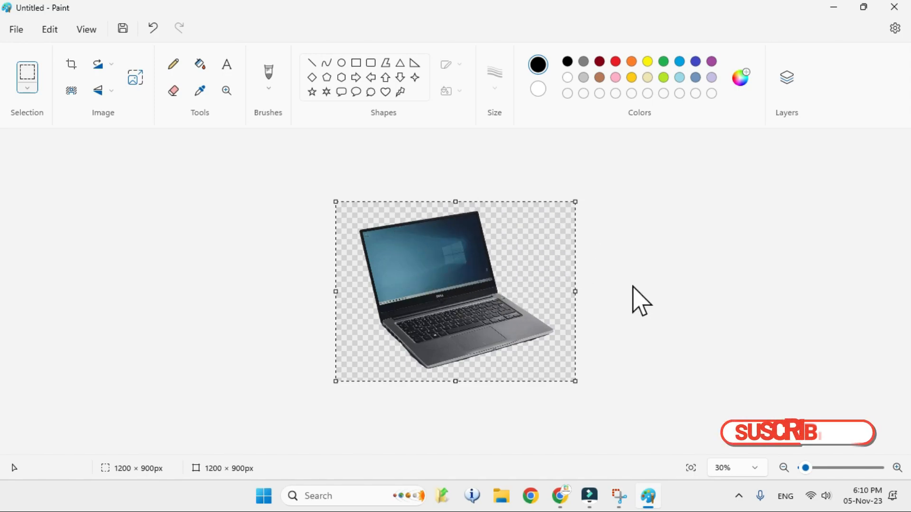
{"action": "left_click_drag", "start_coordinate": [455, 314], "coordinate": [476, 306]}
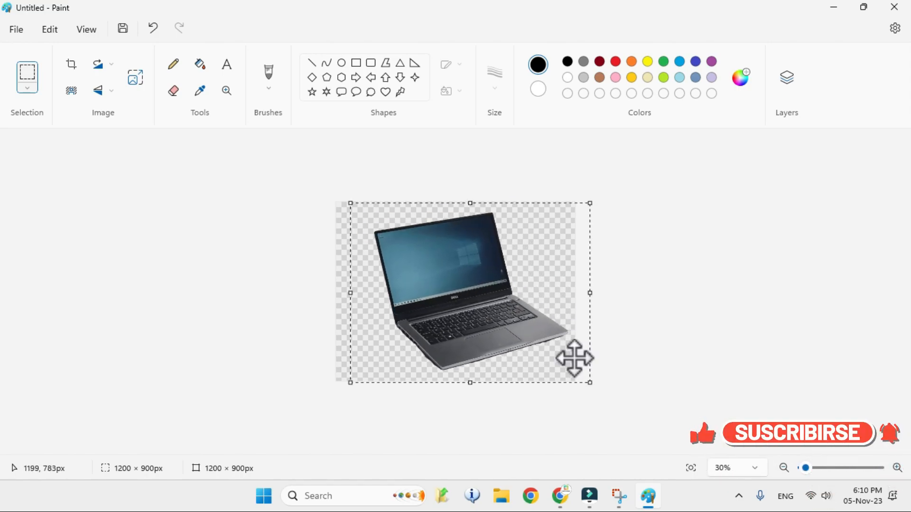
{"action": "left_click_drag", "start_coordinate": [590, 382], "coordinate": [561, 358]}
{"action": "left_click_drag", "start_coordinate": [509, 310], "coordinate": [515, 325]}
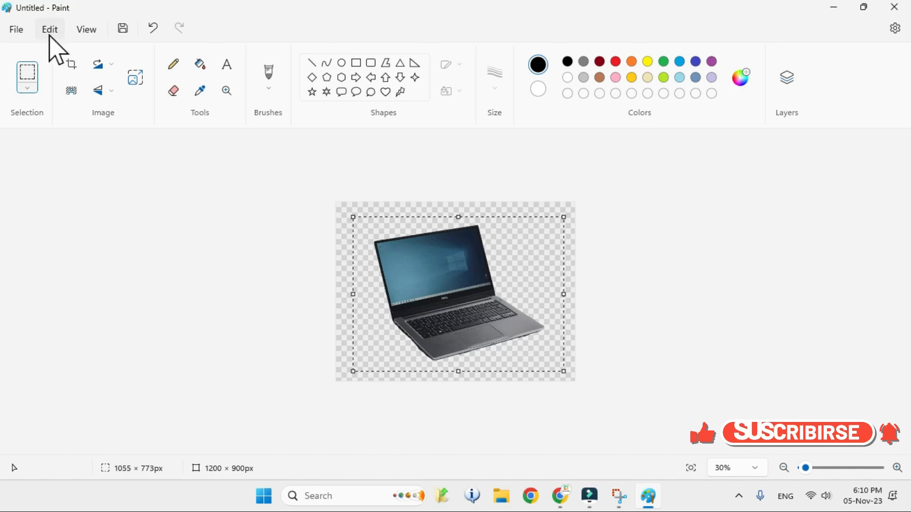
Save the cut-out as a PNG picture named Without bg in the Desktop folder
{"action": "left_click", "coordinate": [16, 29]}
{"action": "mouse_move", "coordinate": [43, 161]}
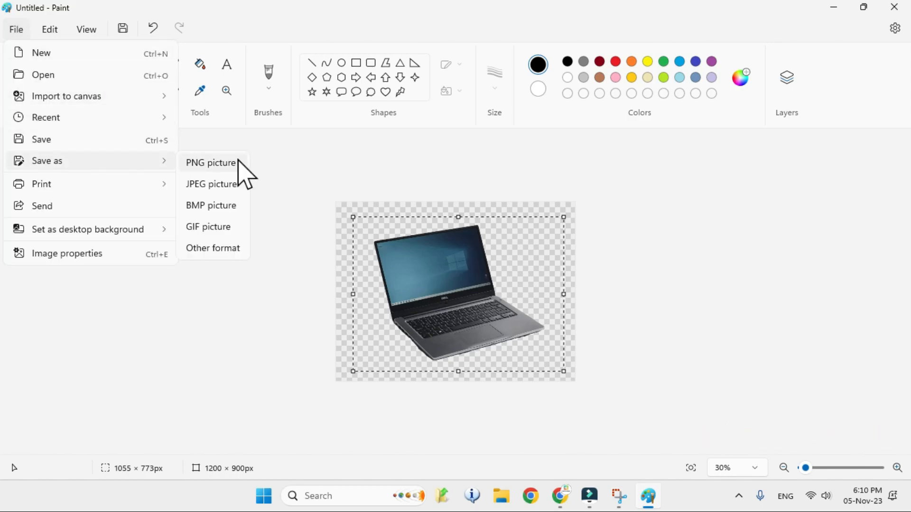
{"action": "left_click", "coordinate": [233, 164]}
{"action": "left_click", "coordinate": [267, 240]}
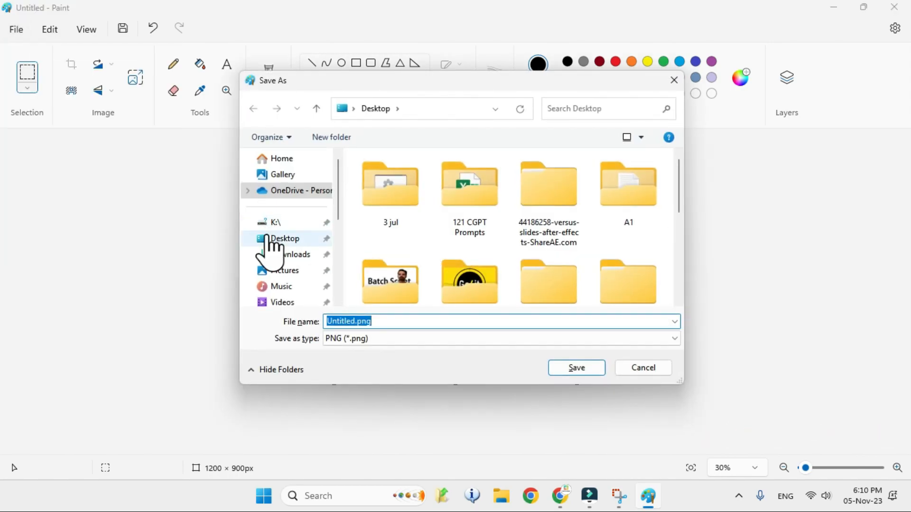
{"action": "left_click", "coordinate": [394, 323]}
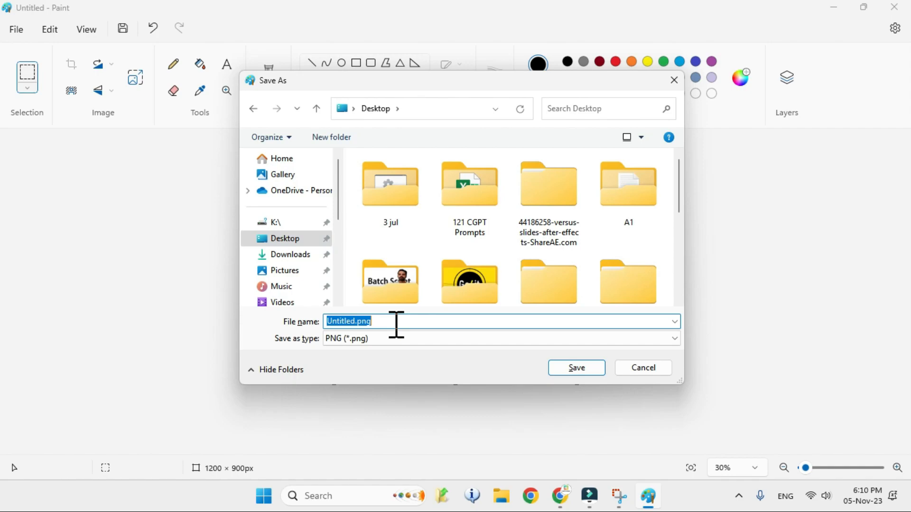
{"action": "type", "text": "Wih"}
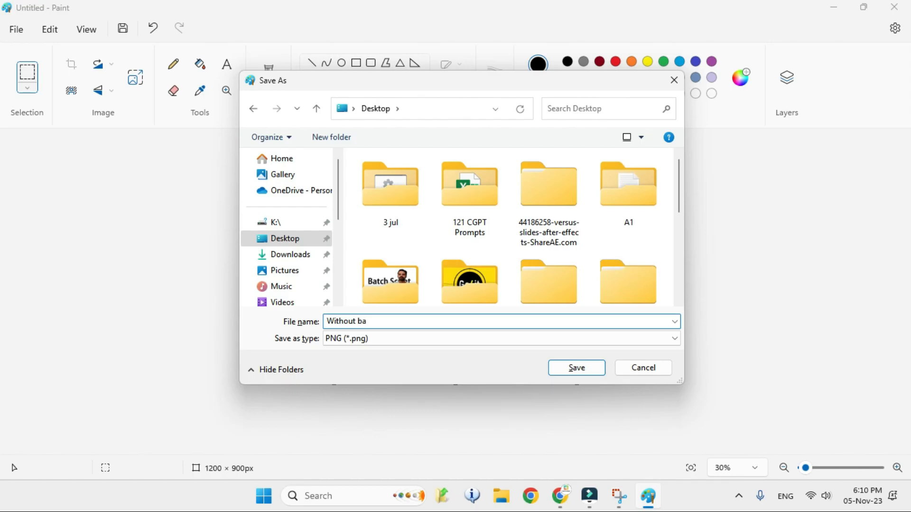
{"action": "left_click", "coordinate": [589, 373]}
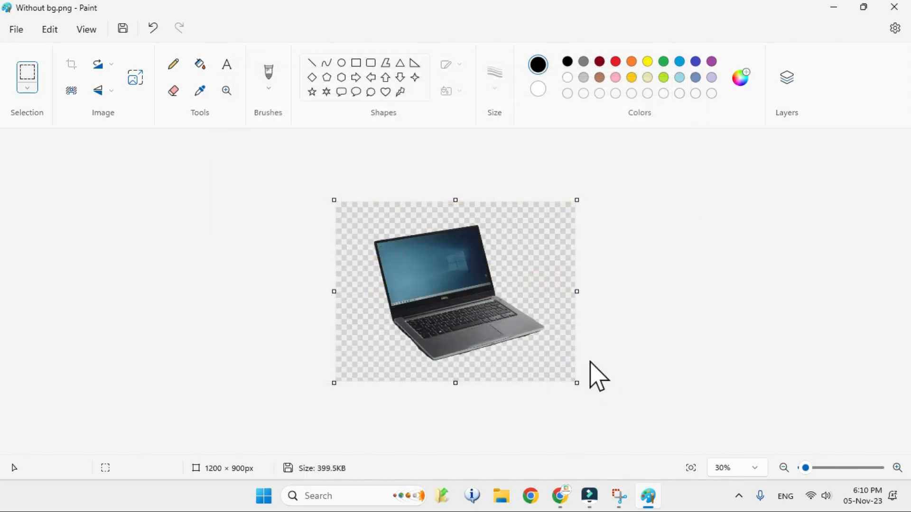
Minimize Paint and place project.jpg beside Without bg.png on the desktop
{"action": "left_click", "coordinate": [835, 8]}
{"action": "left_click", "coordinate": [34, 245]}
{"action": "mouse_move", "coordinate": [36, 94]}
{"action": "left_mouse_down"}
{"action": "mouse_move", "coordinate": [52, 101]}
{"action": "mouse_move", "coordinate": [90, 258]}
{"action": "mouse_move", "coordinate": [83, 251]}
{"action": "left_mouse_up"}
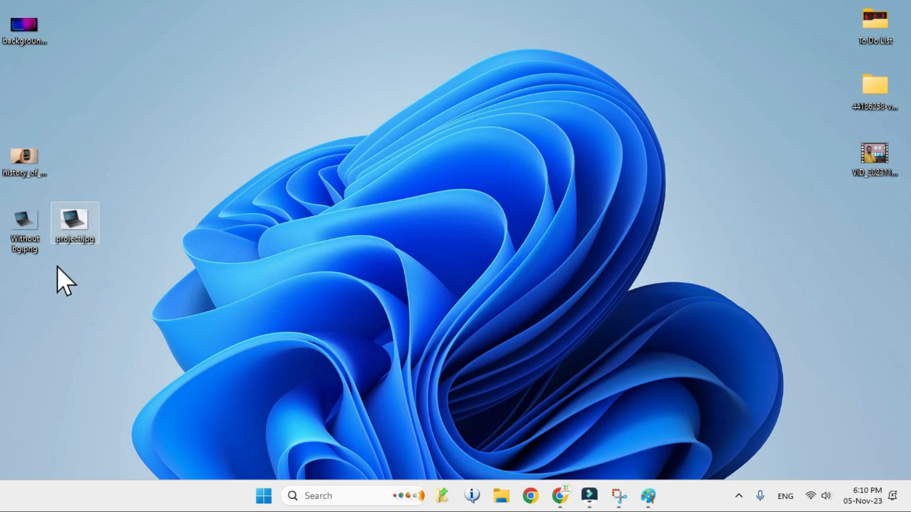
View Without bg.png and project.jpg one after the other to compare the laptop with and without its background
{"action": "double_click", "coordinate": [34, 244]}
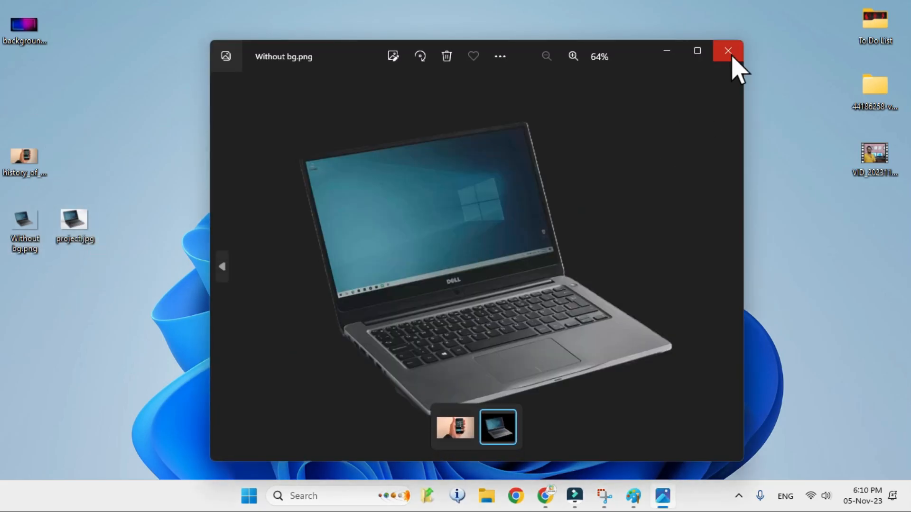
{"action": "left_click", "coordinate": [729, 52]}
{"action": "double_click", "coordinate": [96, 226]}
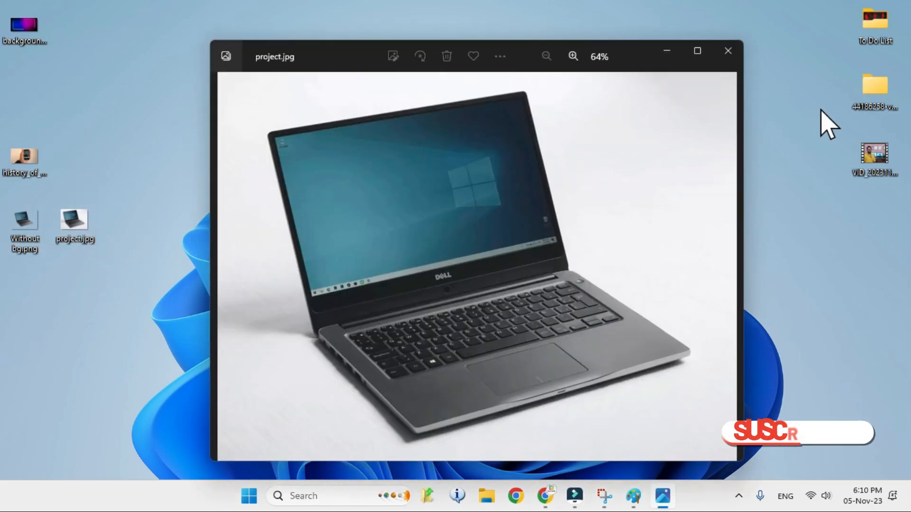
{"action": "left_click", "coordinate": [733, 56]}
{"action": "left_click", "coordinate": [31, 167]}
{"action": "left_click_drag", "start_coordinate": [78, 136], "coordinate": [43, 203]}
Switch back to Paint and start a new blank image
{"action": "left_click", "coordinate": [648, 496]}
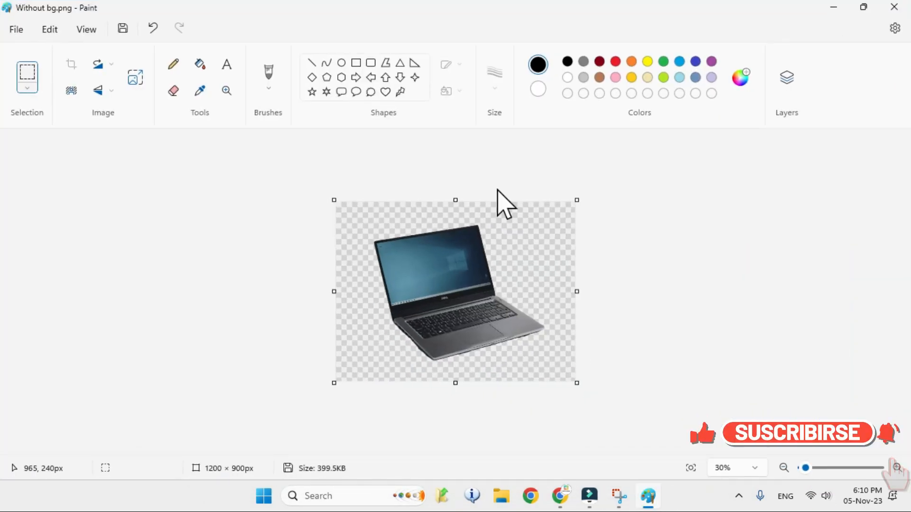
{"action": "left_click", "coordinate": [16, 29]}
{"action": "left_click", "coordinate": [36, 54]}
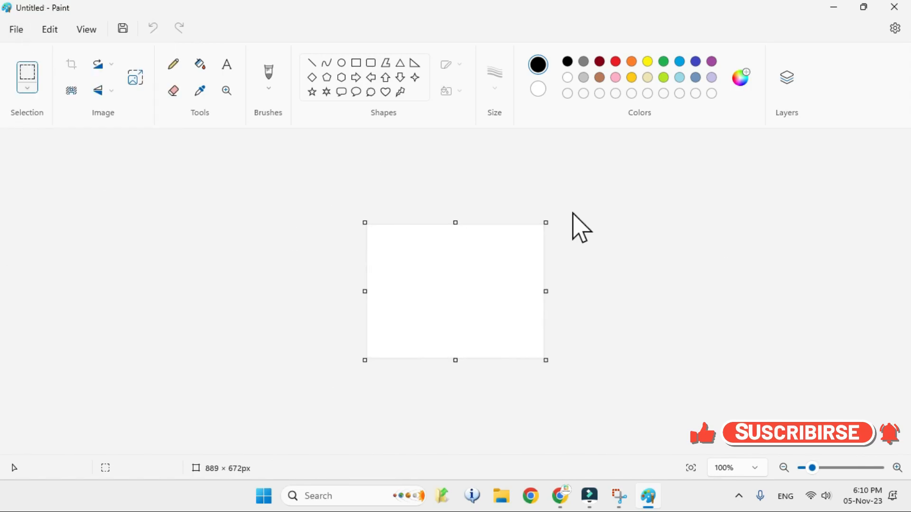
Restore the maximized Paint window to its smaller size so the desktop files are reachable beside it
{"action": "left_click", "coordinate": [24, 29]}
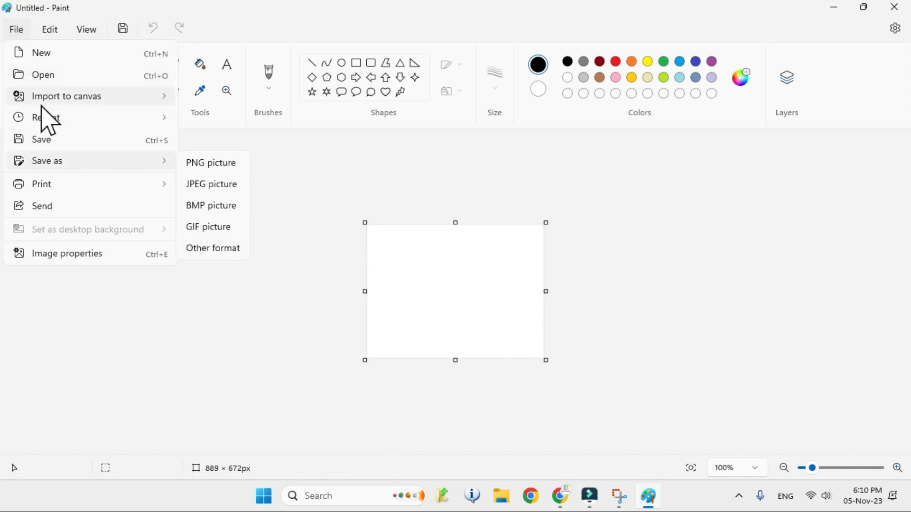
{"action": "mouse_move", "coordinate": [48, 99]}
{"action": "left_click", "coordinate": [863, 8]}
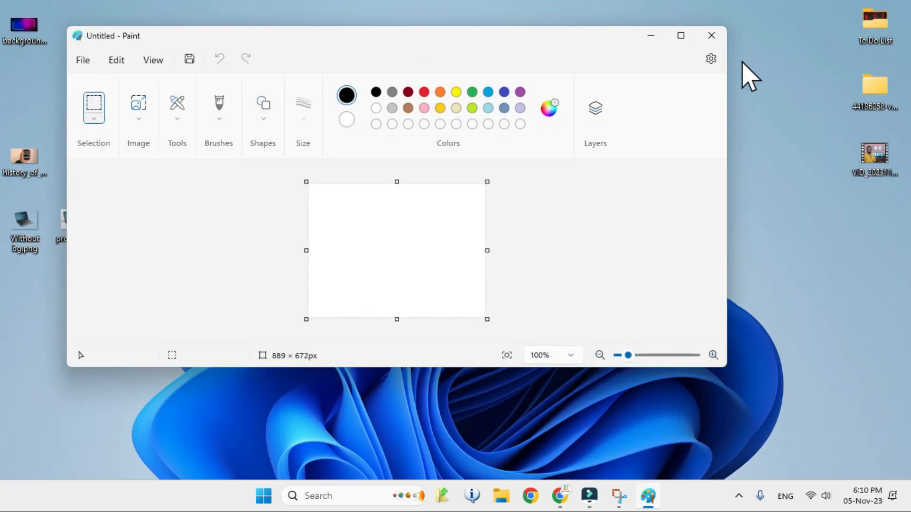
Open history_of_mobile_phones_first_iphone.webp from the desktop in the Paint window and maximize the window
{"action": "left_click_drag", "start_coordinate": [296, 34], "coordinate": [321, 47]}
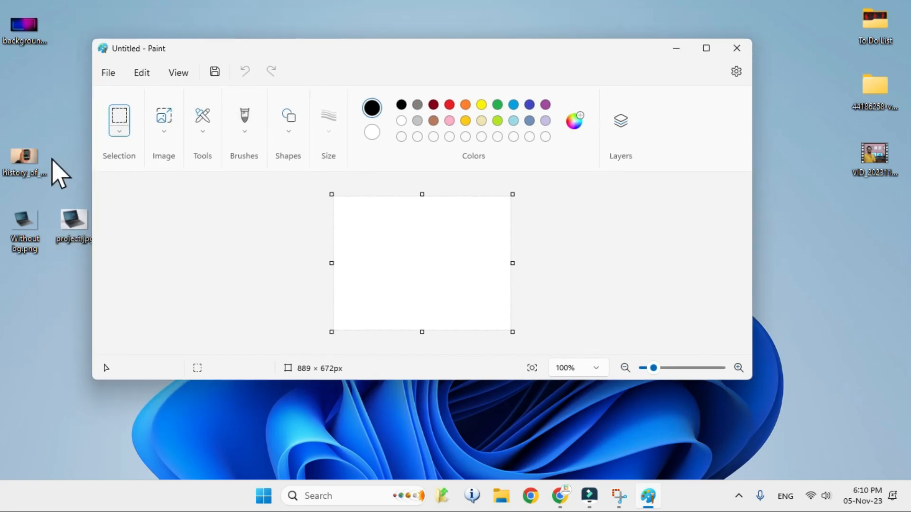
{"action": "left_click", "coordinate": [707, 48]}
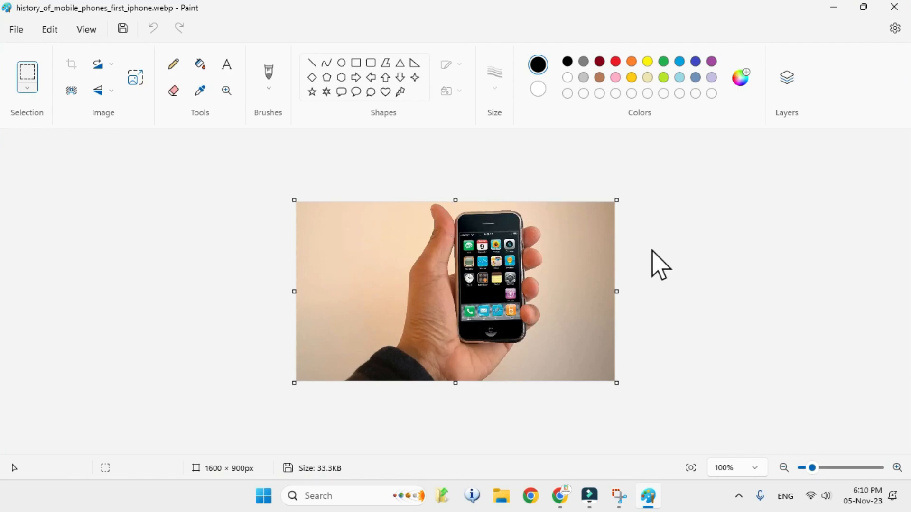
Select the whole phone photo, remove its background, and inspect the edges of the cut-out
{"action": "key", "text": "ctrl+a"}
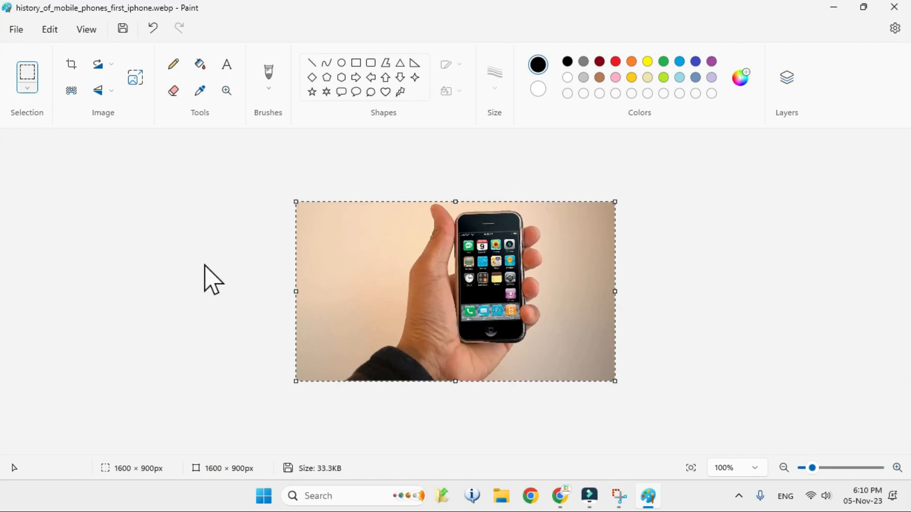
{"action": "left_click", "coordinate": [71, 90]}
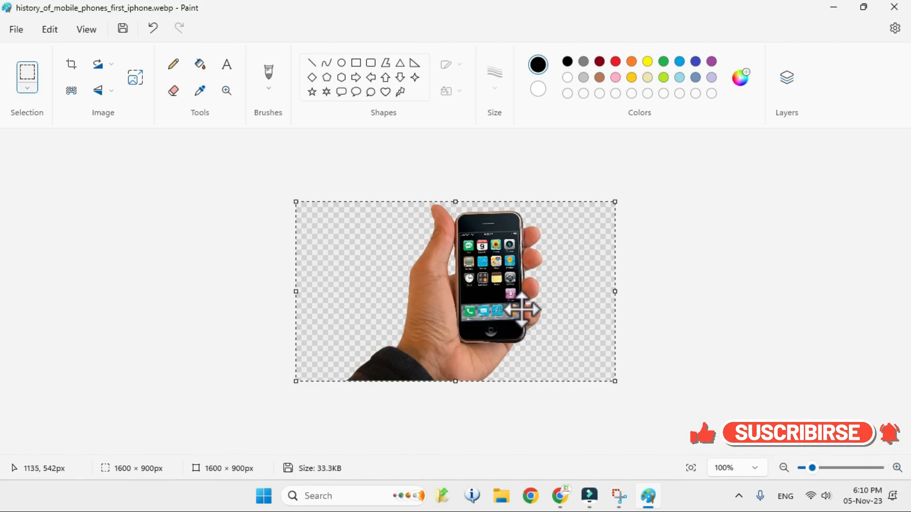
{"action": "scroll", "coordinate": [642, 265], "scroll_direction": "up", "scroll_amount": 1}
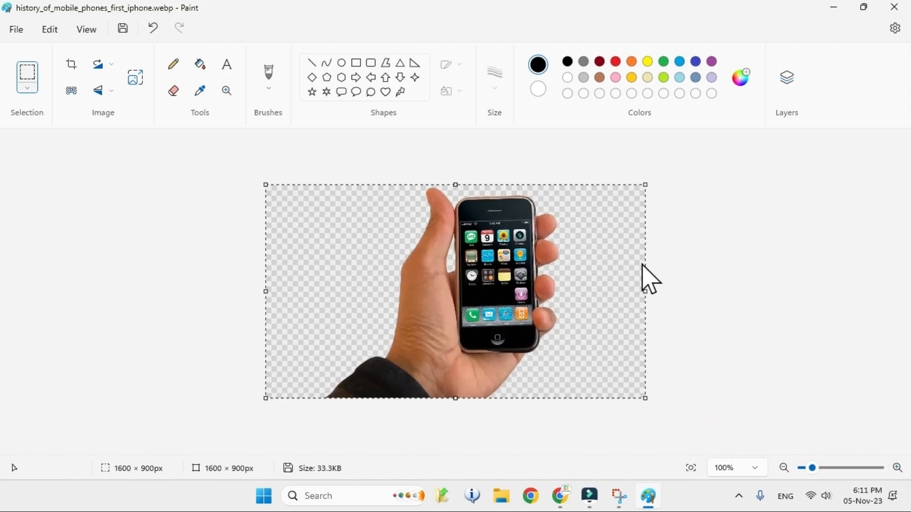
{"action": "scroll", "coordinate": [643, 265], "scroll_direction": "up", "scroll_amount": 5}
{"action": "scroll", "coordinate": [642, 265], "scroll_direction": "down", "scroll_amount": 3}
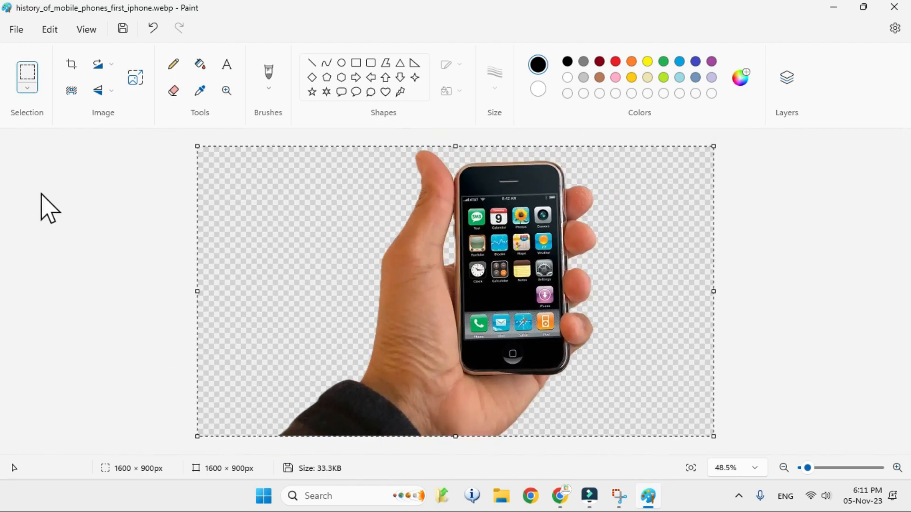
Save the phone cut-out to the Desktop as a PNG named Removed Bg
{"action": "left_click", "coordinate": [55, 157]}
{"action": "left_click", "coordinate": [19, 34]}
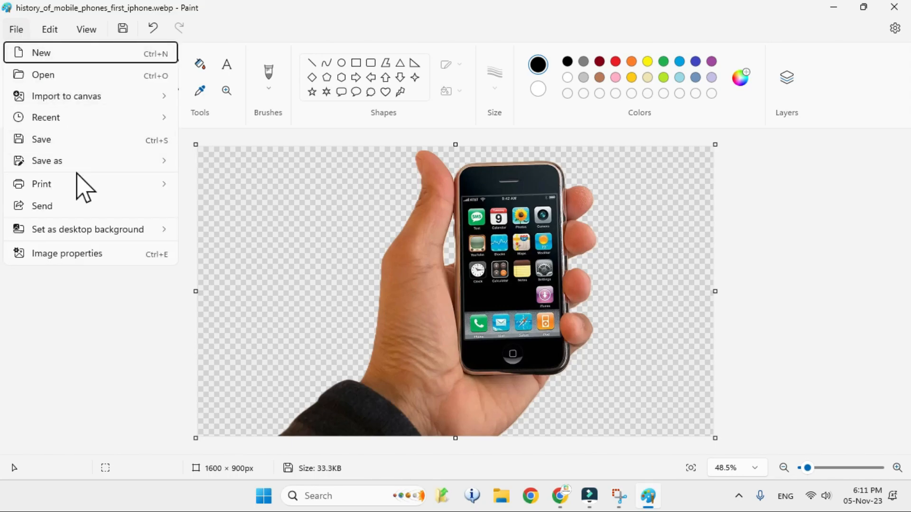
{"action": "mouse_move", "coordinate": [73, 166]}
{"action": "left_click", "coordinate": [220, 163]}
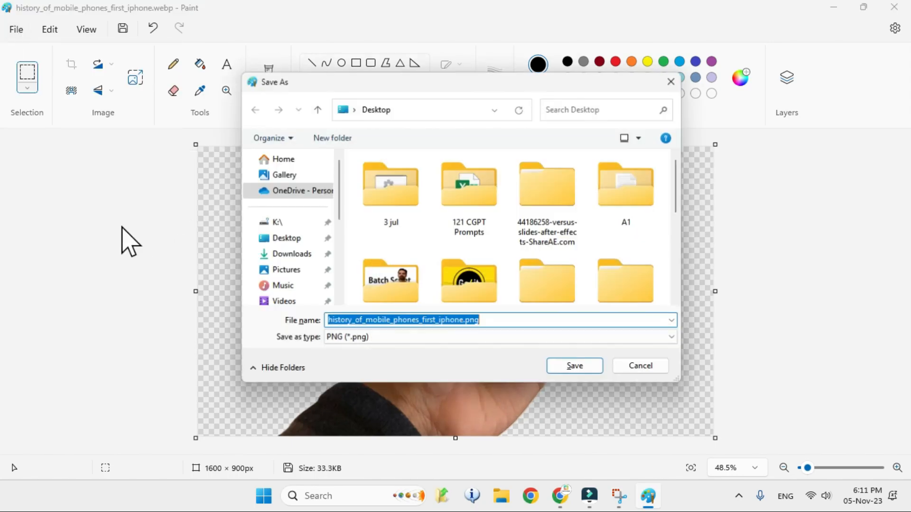
{"action": "left_click", "coordinate": [281, 239]}
{"action": "left_click", "coordinate": [519, 322]}
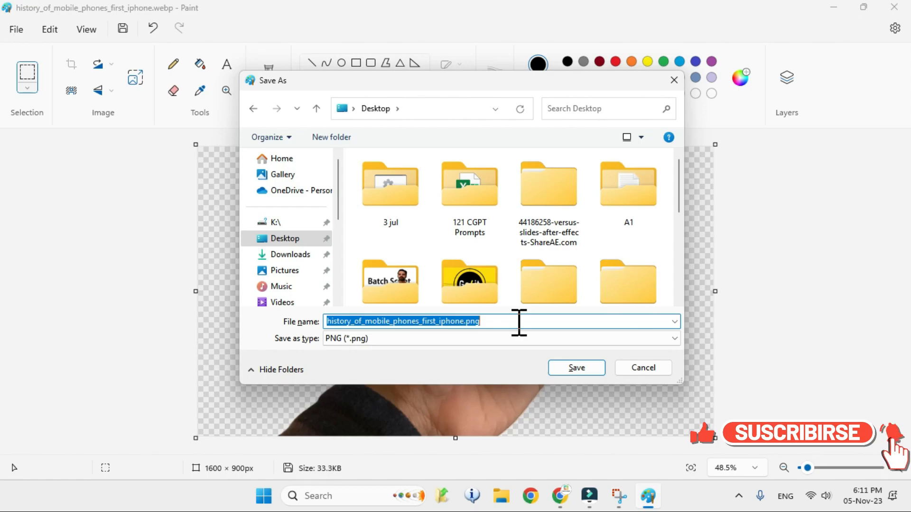
{"action": "type", "text": "Removerd"}
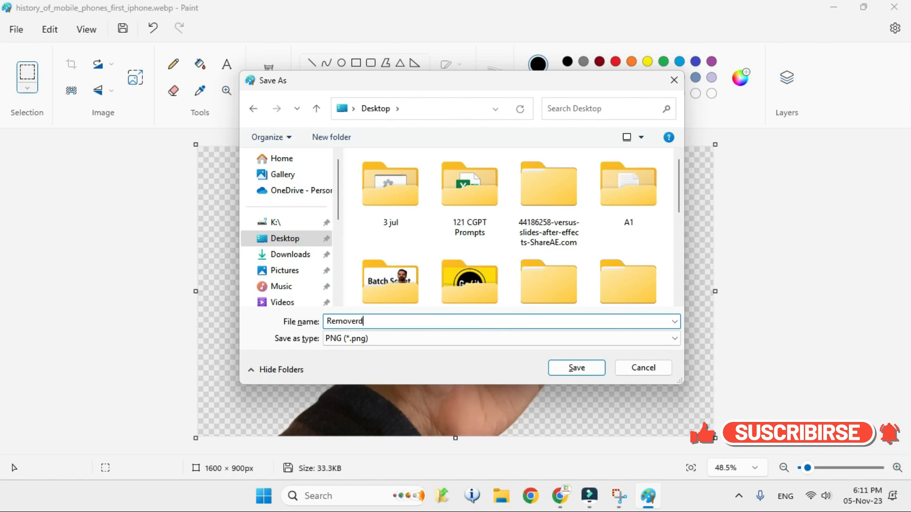
{"action": "key", "text": "BackSpace"}
{"action": "key", "text": "BackSpace"}
{"action": "type", "text": "d Bg"}
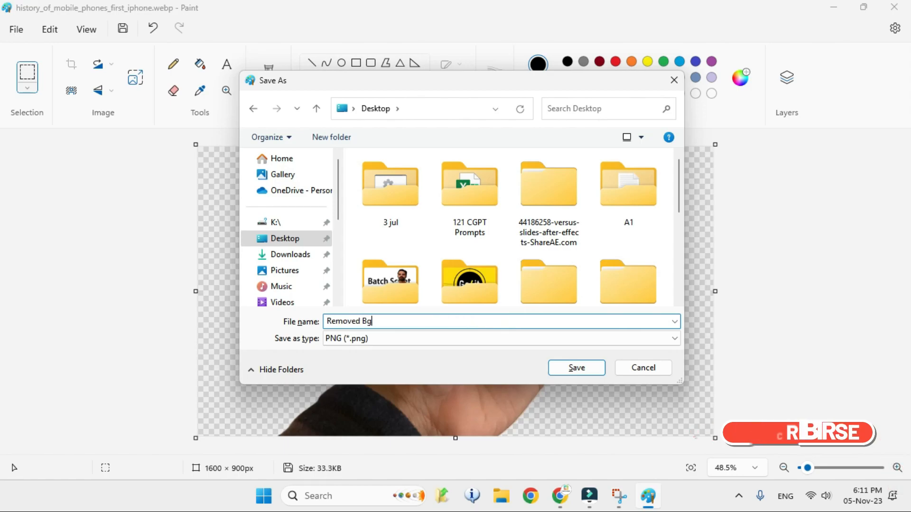
{"action": "left_click", "coordinate": [566, 368]}
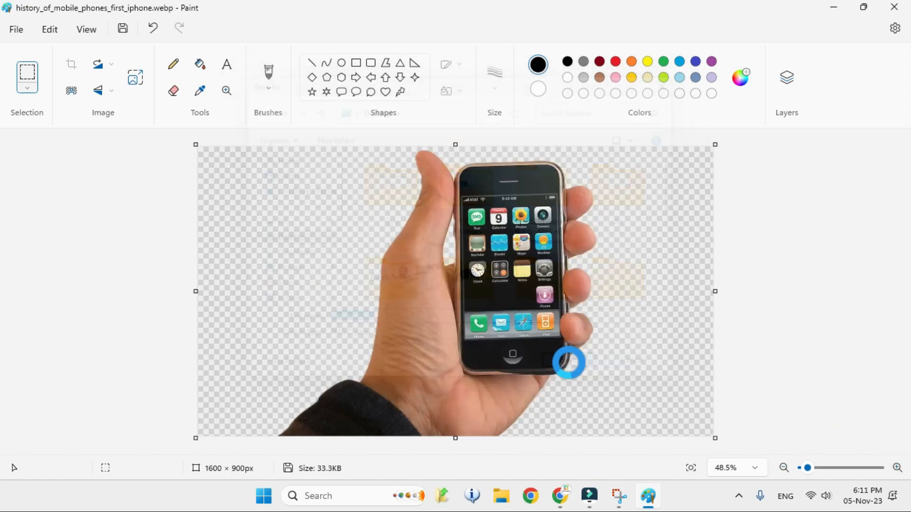
Close Paint and arrange the desktop so the original phone photo and Removed Bg.png sit side by side, with background.jpg apart above them
{"action": "left_click", "coordinate": [895, 13]}
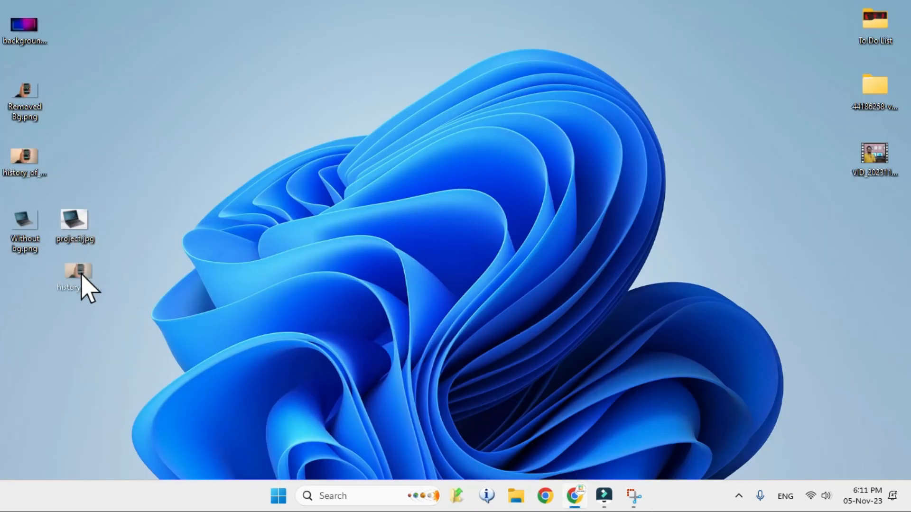
{"action": "left_click_drag", "start_coordinate": [87, 287], "coordinate": [28, 290]}
{"action": "left_click_drag", "start_coordinate": [41, 112], "coordinate": [89, 297]}
{"action": "mouse_move", "coordinate": [112, 171]}
{"action": "left_mouse_down"}
{"action": "mouse_move", "coordinate": [112, 285]}
{"action": "mouse_move", "coordinate": [22, 330]}
{"action": "mouse_move", "coordinate": [105, 167]}
{"action": "left_mouse_up"}
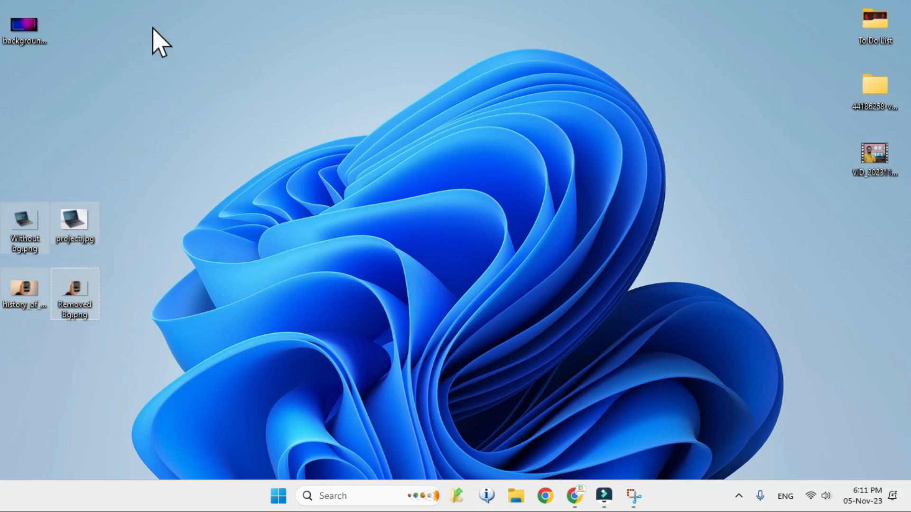
{"action": "left_click_drag", "start_coordinate": [22, 33], "coordinate": [85, 100]}
Open background.jpg in the default viewer to look at it, and close it again
{"action": "right_click", "coordinate": [76, 91]}
{"action": "mouse_move", "coordinate": [167, 112]}
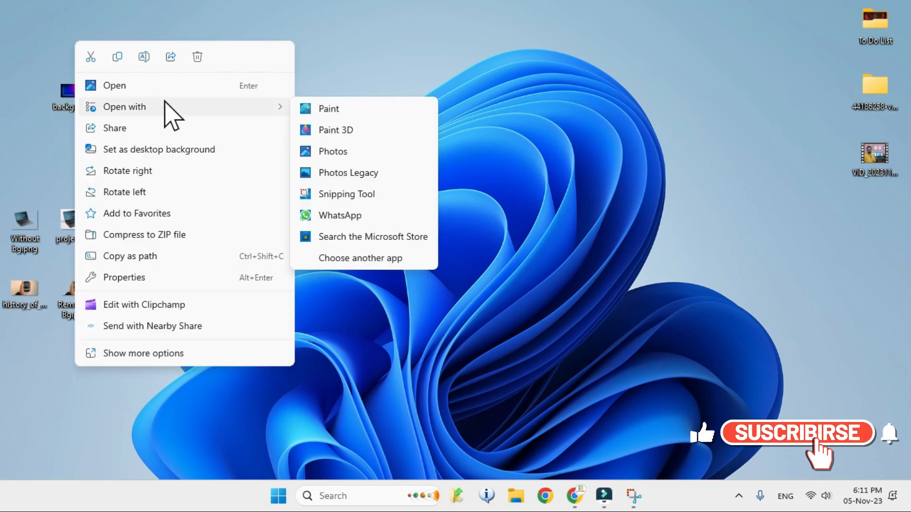
{"action": "left_click", "coordinate": [139, 89]}
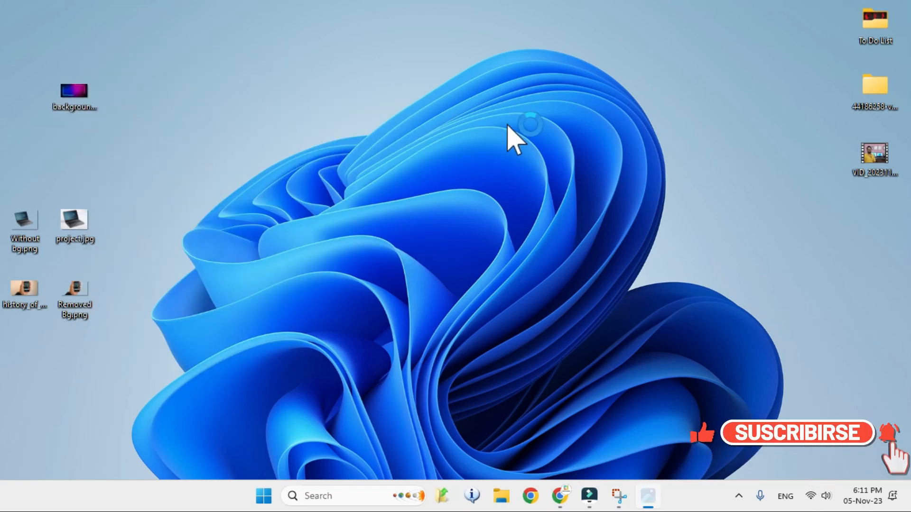
{"action": "left_click", "coordinate": [728, 51]}
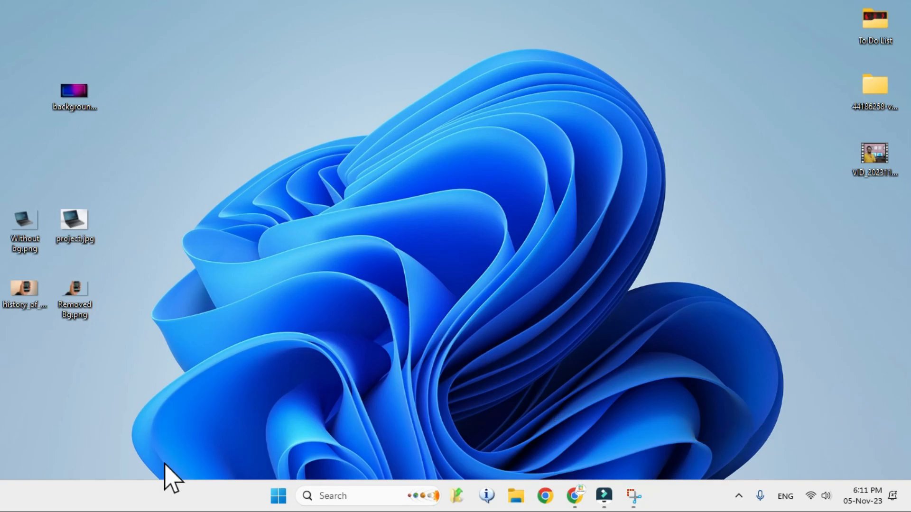
Launch Paint again and restore its window to a smaller size, leaving the desktop files reachable beside it
{"action": "left_click", "coordinate": [361, 498]}
{"action": "type", "text": "paint"}
{"action": "key", "text": "Return"}
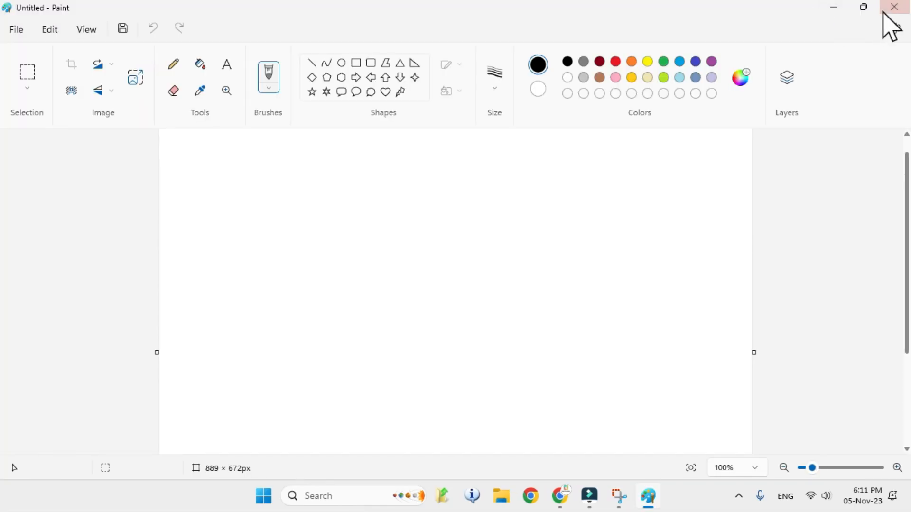
{"action": "double_click", "coordinate": [778, 39]}
{"action": "left_click_drag", "start_coordinate": [297, 66], "coordinate": [338, 67]}
{"action": "left_click", "coordinate": [150, 75]}
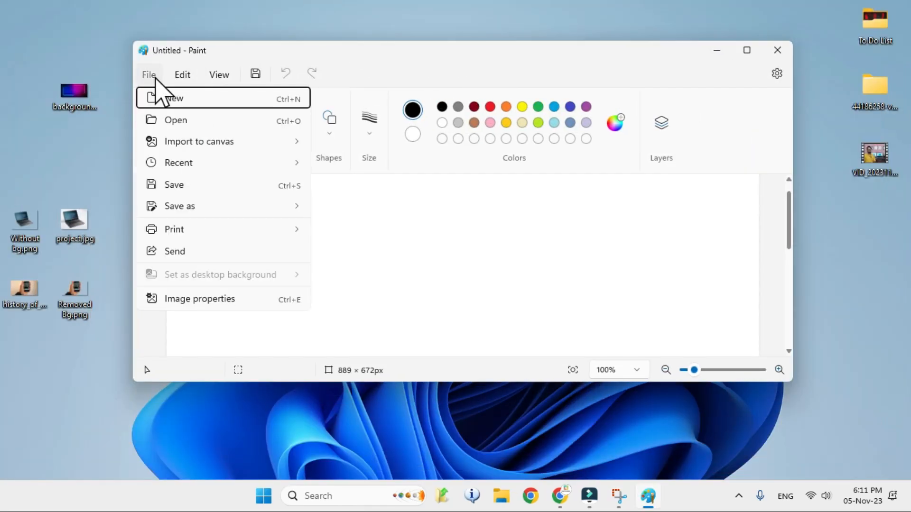
{"action": "mouse_move", "coordinate": [183, 145]}
{"action": "left_click", "coordinate": [341, 145]}
Open background.jpg from the desktop in the Paint window and maximize the window
{"action": "left_click_drag", "start_coordinate": [78, 116], "coordinate": [427, 258]}
{"action": "left_click", "coordinate": [747, 50]}
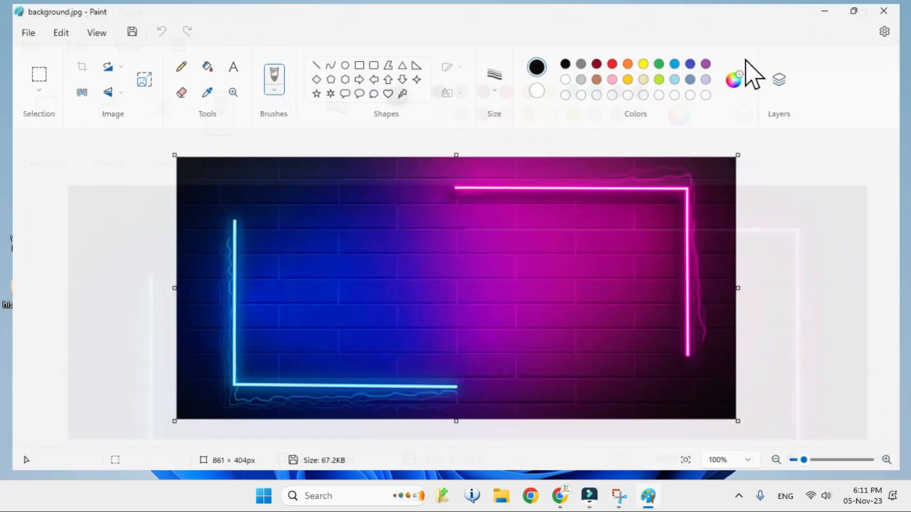
{"action": "mouse_move", "coordinate": [870, 8]}
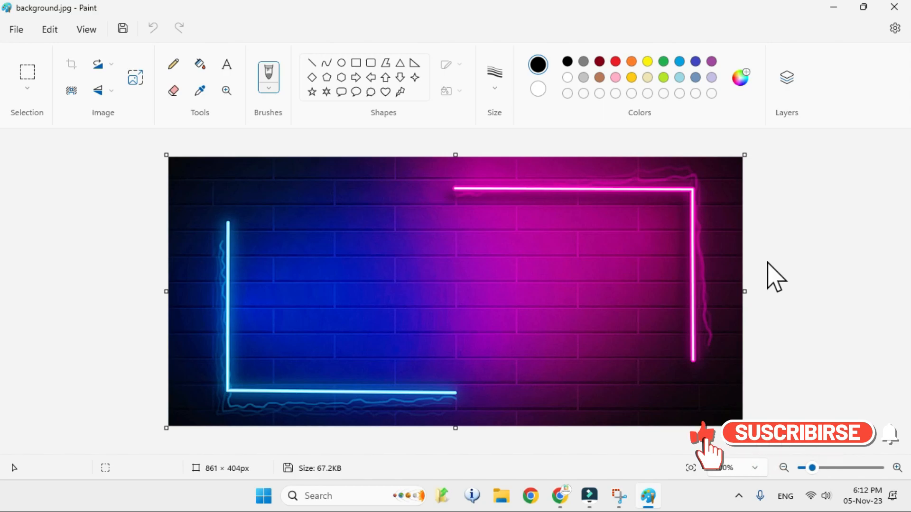
Import project.jpg from the Desktop onto the canvas over the neon background
{"action": "left_click", "coordinate": [17, 31]}
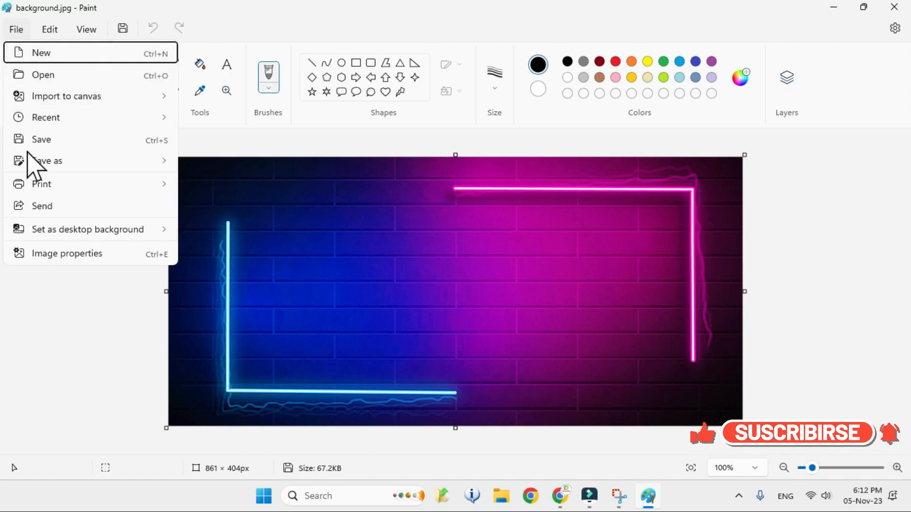
{"action": "left_click", "coordinate": [314, 180]}
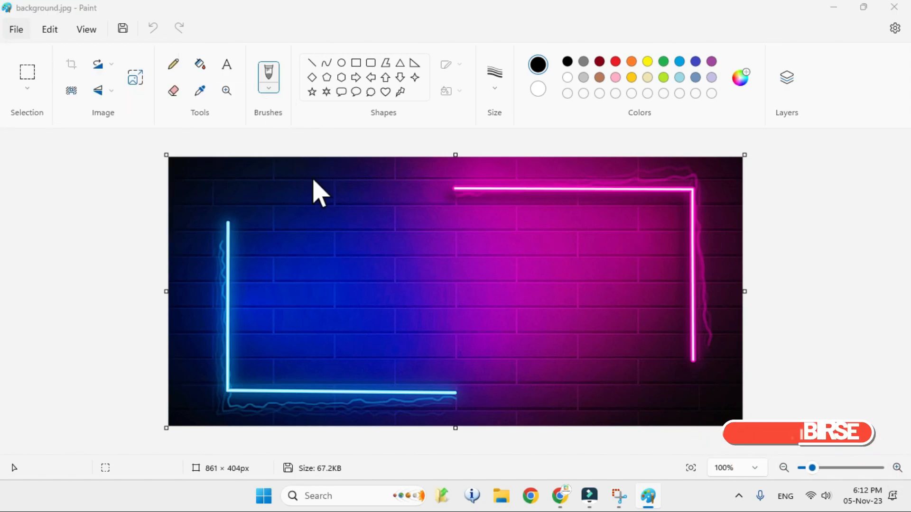
{"action": "scroll", "coordinate": [631, 273], "scroll_direction": "down", "scroll_amount": 5}
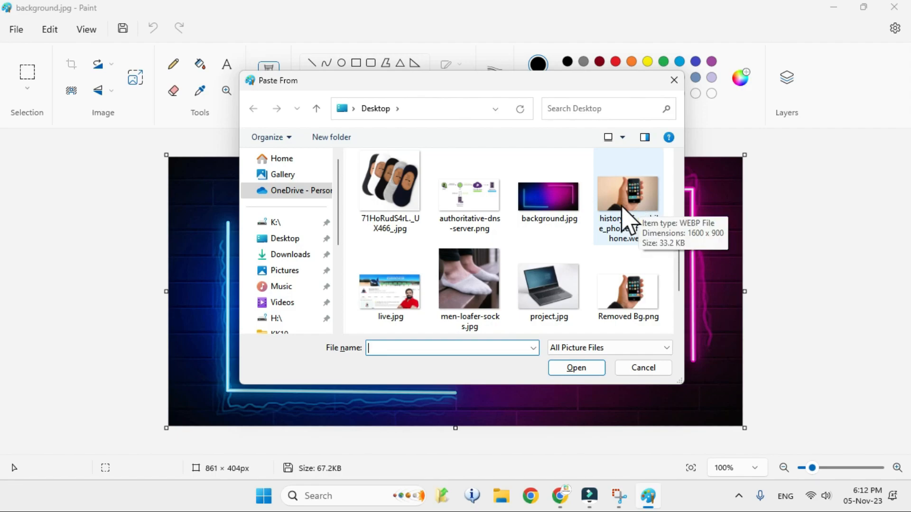
{"action": "left_click", "coordinate": [641, 202]}
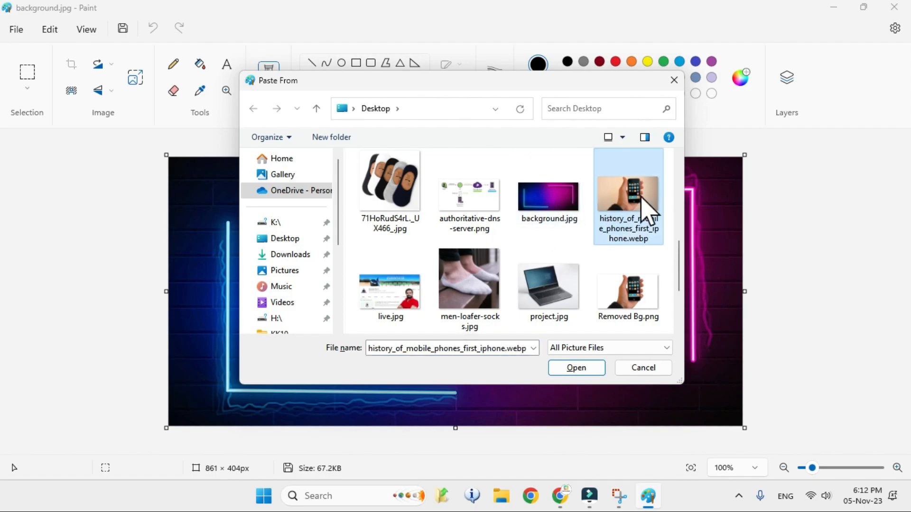
{"action": "left_click", "coordinate": [552, 292]}
{"action": "left_click", "coordinate": [574, 369]}
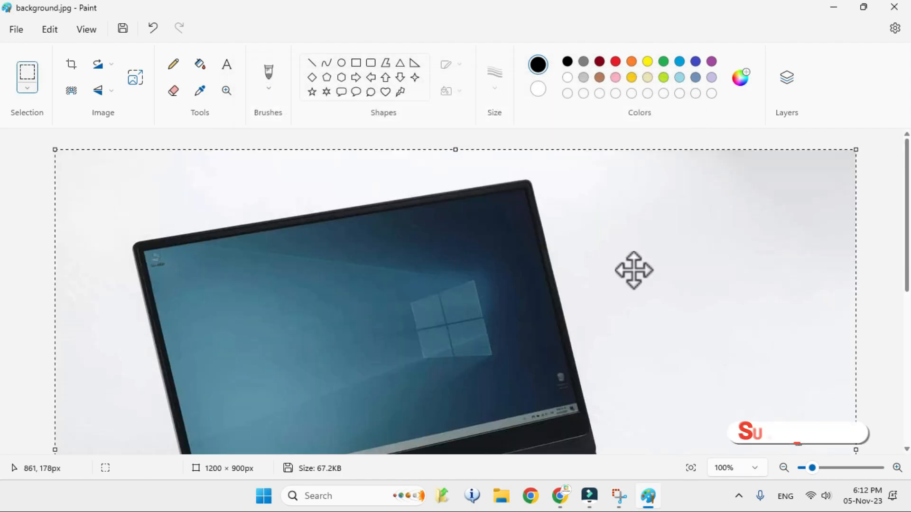
Shrink the imported laptop picture to about 422 × 269 px and place it in the middle of the neon background
{"action": "scroll", "coordinate": [641, 270], "scroll_direction": "down", "scroll_amount": 5}
{"action": "scroll", "coordinate": [649, 274], "scroll_direction": "up", "scroll_amount": 2}
{"action": "scroll", "coordinate": [650, 275], "scroll_direction": "down", "scroll_amount": 2}
{"action": "scroll", "coordinate": [650, 274], "scroll_direction": "down", "scroll_amount": 3}
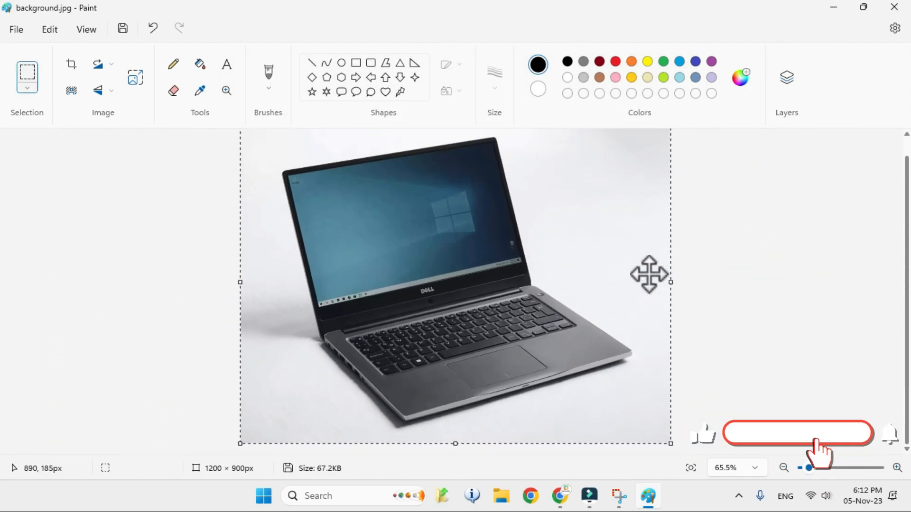
{"action": "left_click_drag", "start_coordinate": [427, 266], "coordinate": [400, 225]}
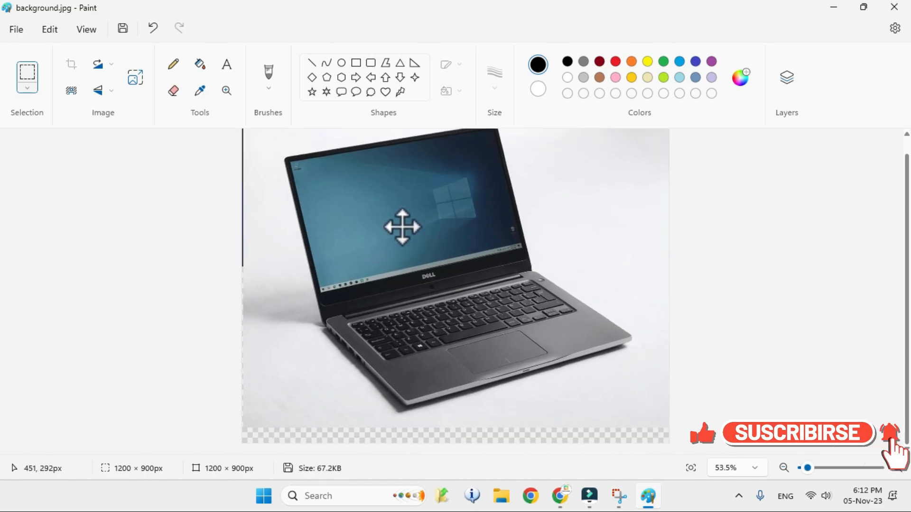
{"action": "left_click_drag", "start_coordinate": [667, 430], "coordinate": [421, 224]}
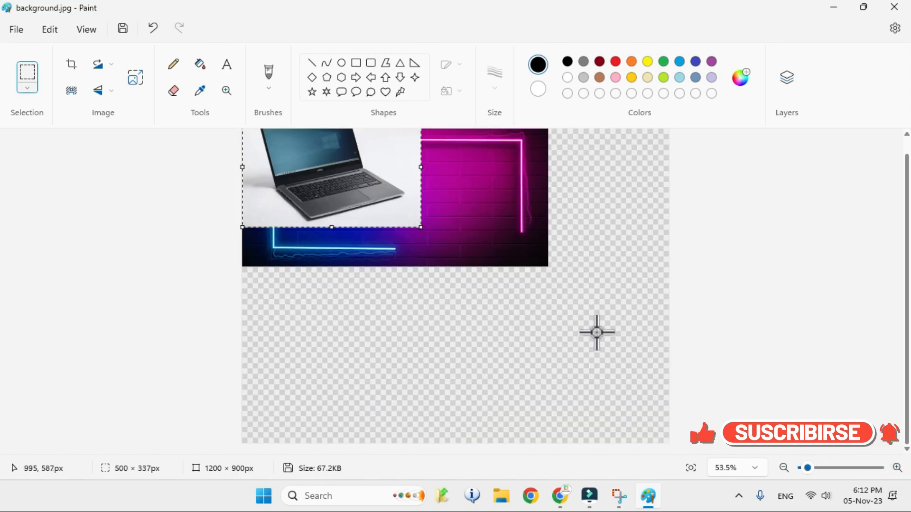
{"action": "left_click_drag", "start_coordinate": [362, 183], "coordinate": [427, 218]}
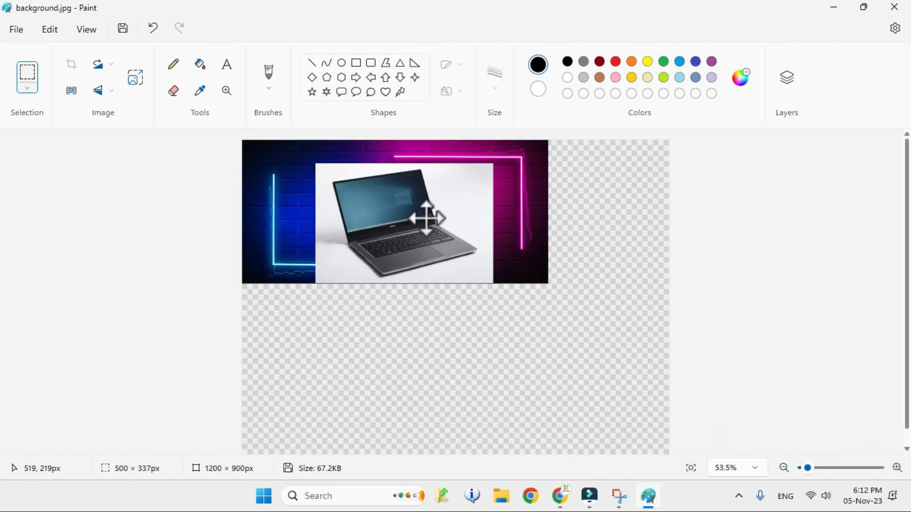
{"action": "left_click_drag", "start_coordinate": [493, 282], "coordinate": [465, 260]}
{"action": "left_click_drag", "start_coordinate": [417, 206], "coordinate": [423, 208]}
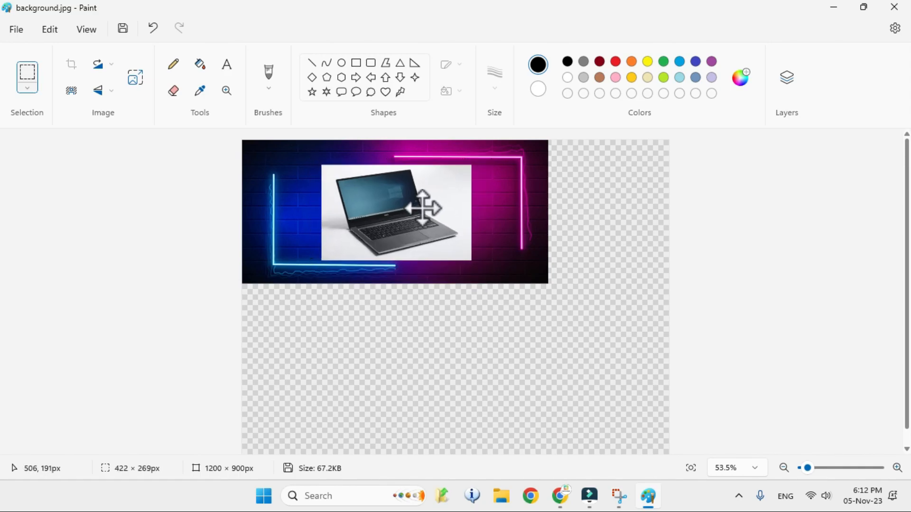
Remove the white background around the selected laptop picture and release the selection
{"action": "left_click", "coordinate": [69, 98]}
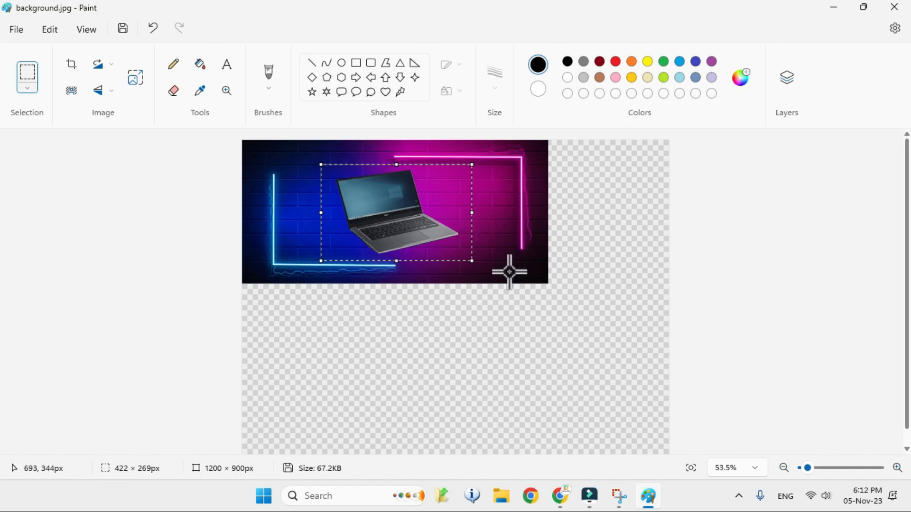
{"action": "key", "text": "ctrl+a"}
Reduce the canvas to about 858 × 397 px to cut off the empty area beyond the neon background
{"action": "scroll", "coordinate": [662, 436], "scroll_direction": "down", "scroll_amount": 1}
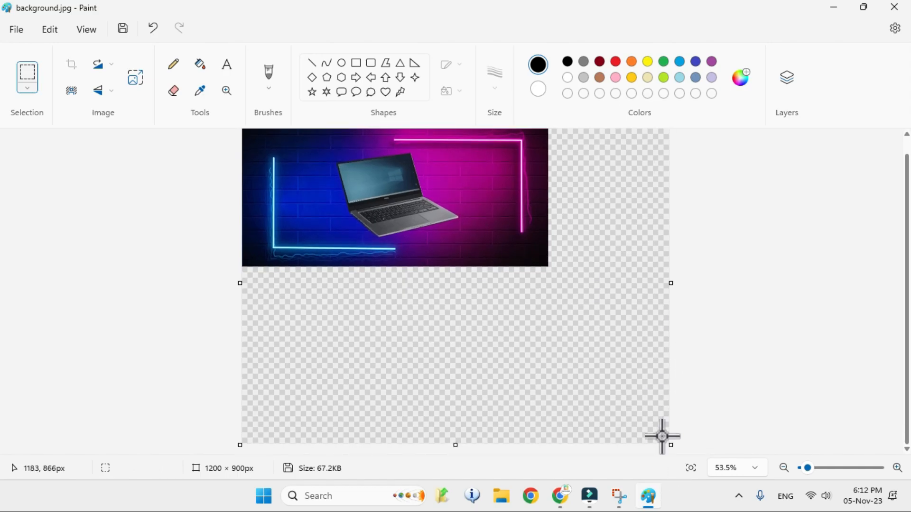
{"action": "left_click_drag", "start_coordinate": [671, 446], "coordinate": [549, 267]}
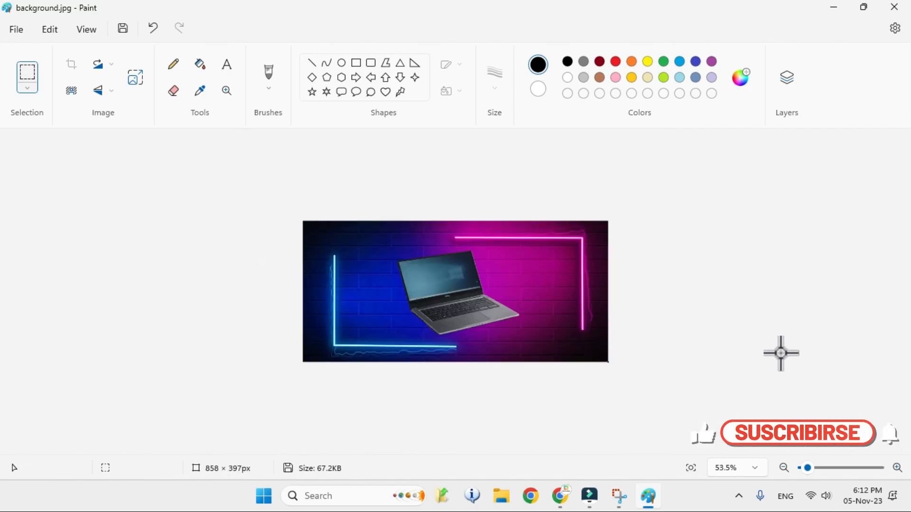
{"action": "scroll", "coordinate": [748, 350], "scroll_direction": "up", "scroll_amount": 3}
{"action": "scroll", "coordinate": [671, 328], "scroll_direction": "down", "scroll_amount": 2}
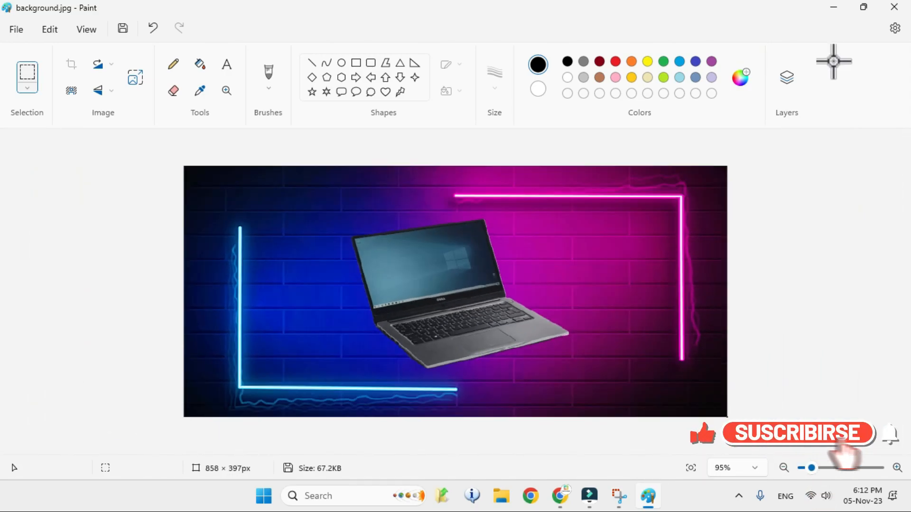